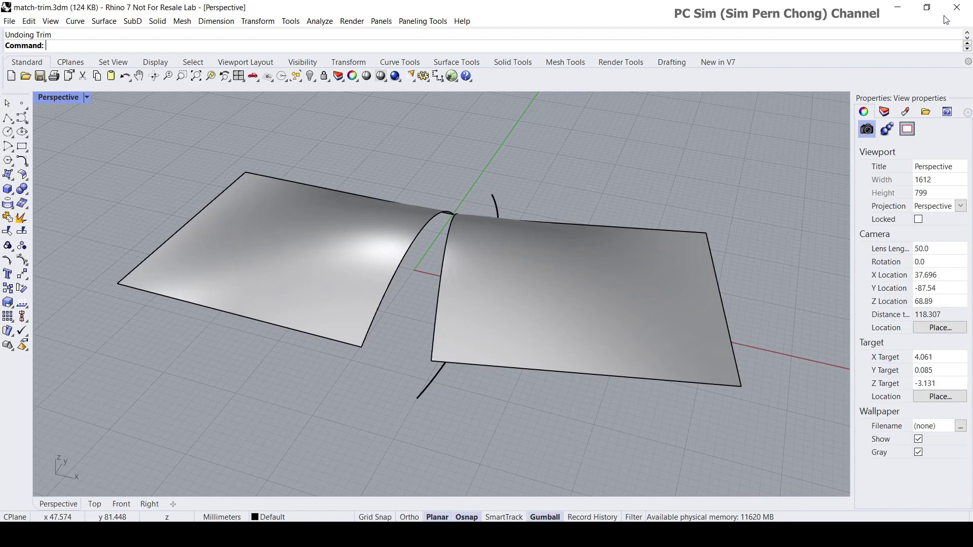
- Tear off the Surface Tools flyout as a floating palette
{"action": "right_click_drag", "start_coordinate": [747, 156], "coordinate": [647, 252]}
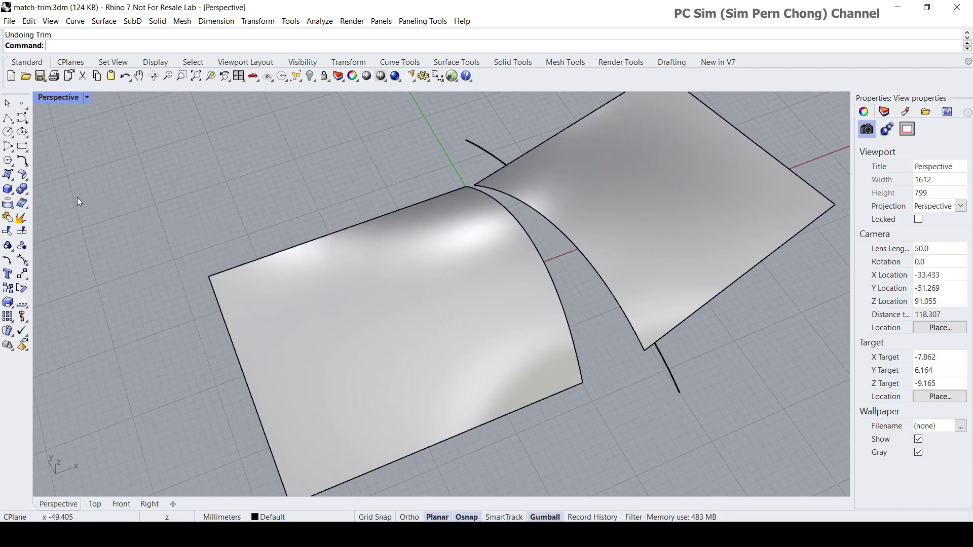
{"action": "left_click", "coordinate": [22, 176]}
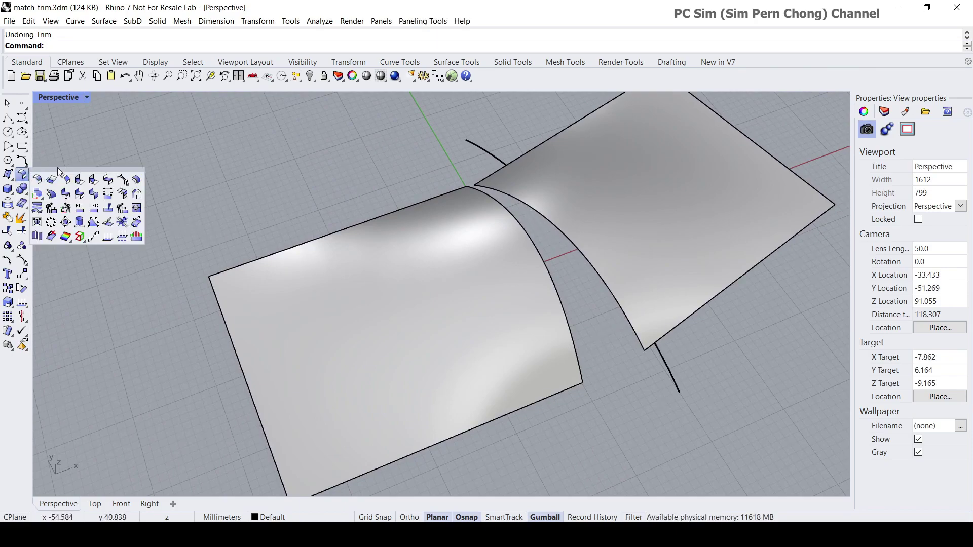
{"action": "left_click_drag", "start_coordinate": [58, 172], "coordinate": [129, 124]}
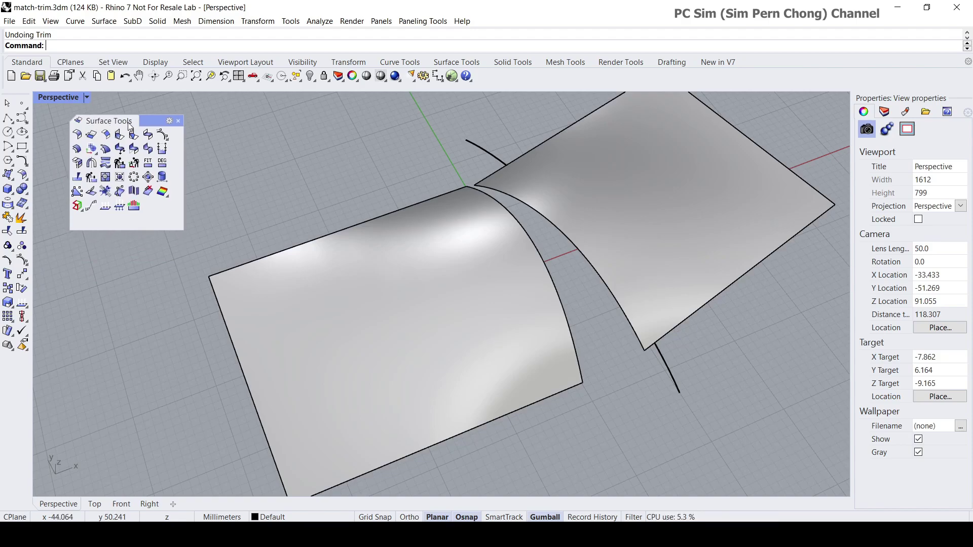
- Run MatchSrf from the right surface's edge to the arched edge, previewing Position, Tangency, then Curvature continuity
{"action": "left_click", "coordinate": [134, 148]}
{"action": "right_click_drag", "start_coordinate": [528, 387], "coordinate": [484, 392]}
{"action": "left_click", "coordinate": [484, 393]}
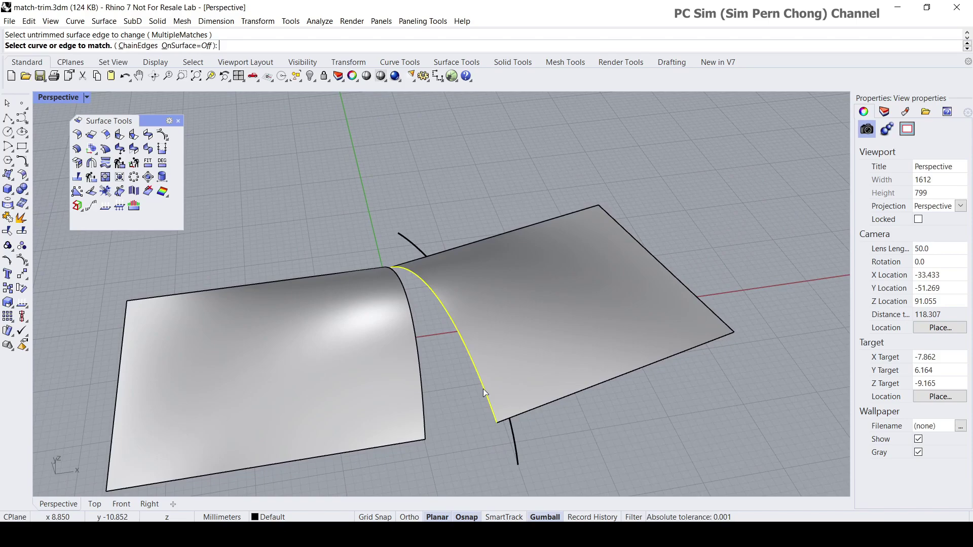
{"action": "left_click", "coordinate": [426, 409]}
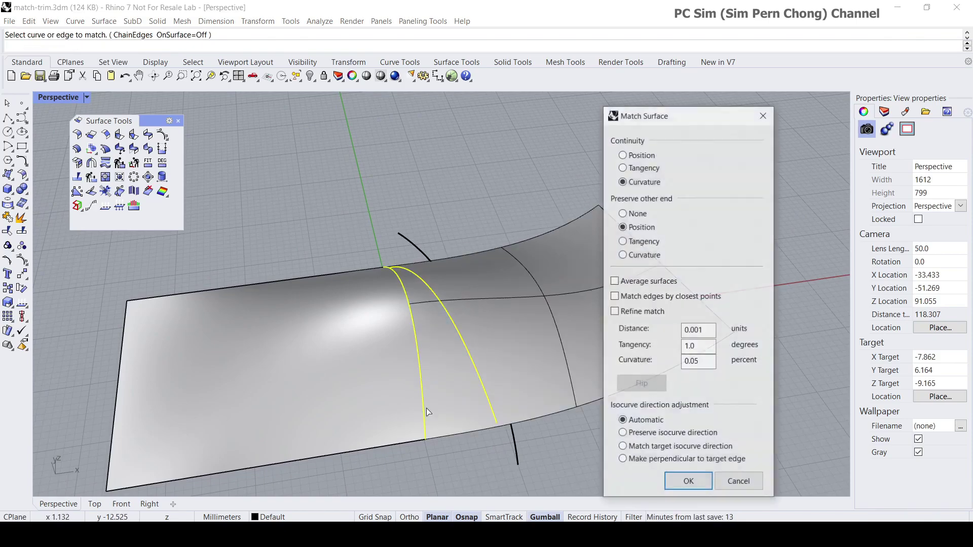
{"action": "right_click_drag", "start_coordinate": [427, 412], "coordinate": [434, 373]}
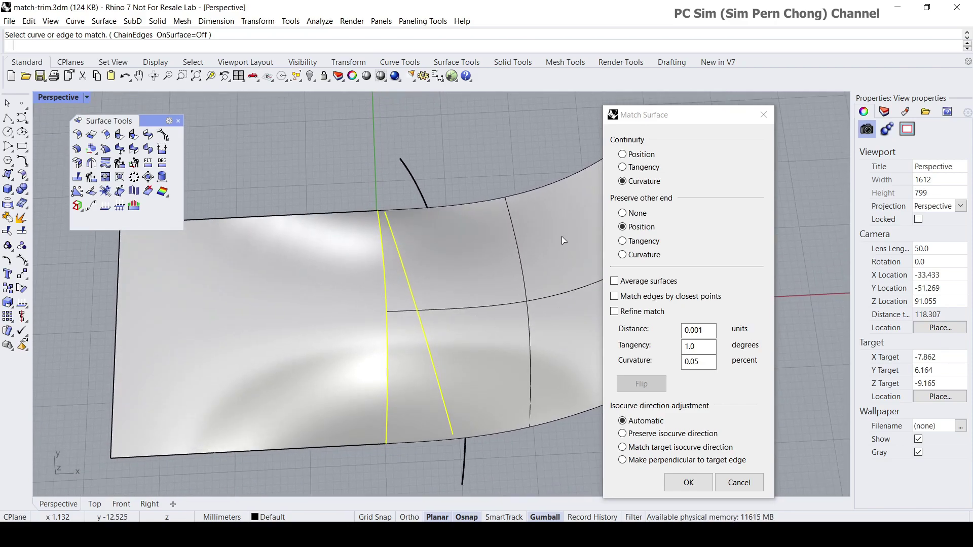
{"action": "left_click", "coordinate": [622, 155]}
{"action": "left_click", "coordinate": [627, 168]}
{"action": "left_click", "coordinate": [627, 181]}
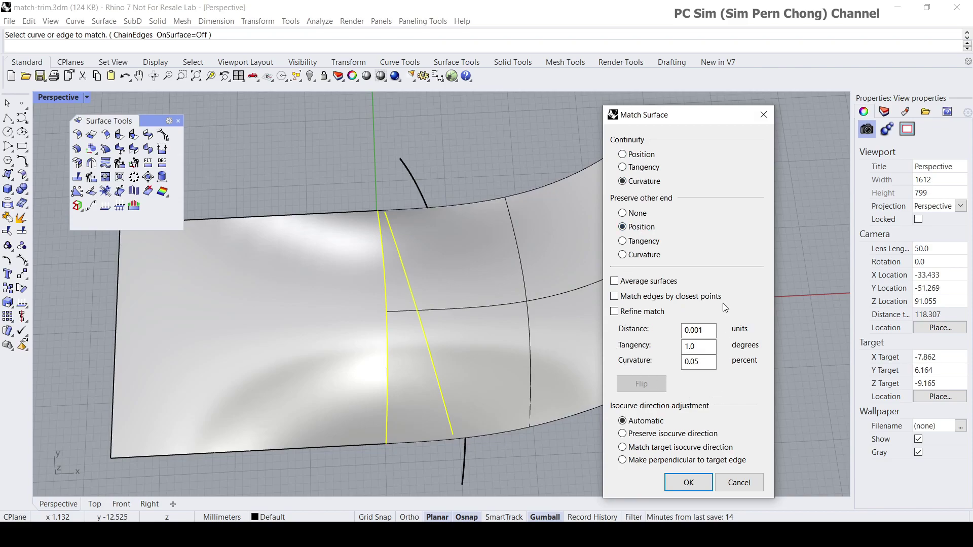
{"action": "right_click_drag", "start_coordinate": [373, 340], "coordinate": [402, 288]}
{"action": "scroll", "coordinate": [421, 267], "scroll_direction": "down", "scroll_amount": 3}
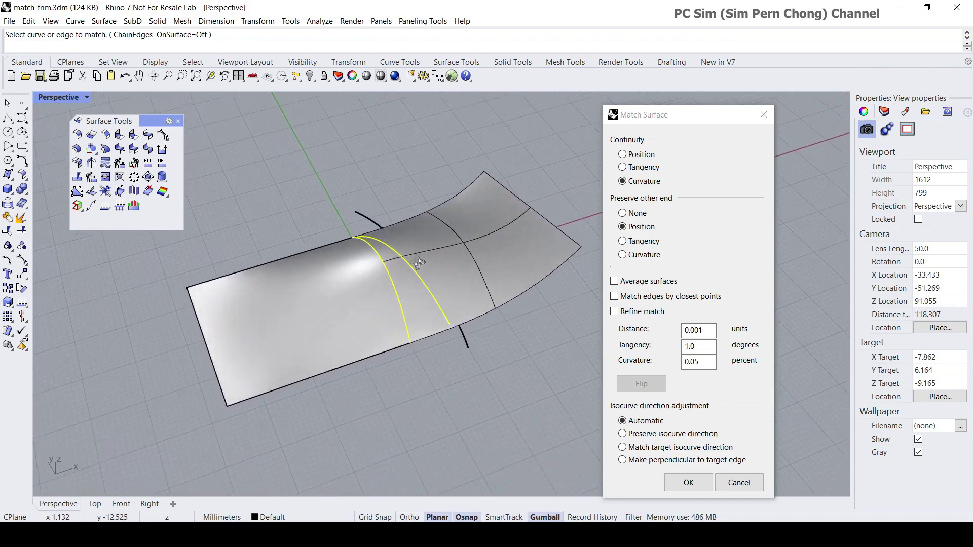
- Cancel the Match Surface preview, leaving both surfaces unchanged
{"action": "left_click", "coordinate": [739, 483]}
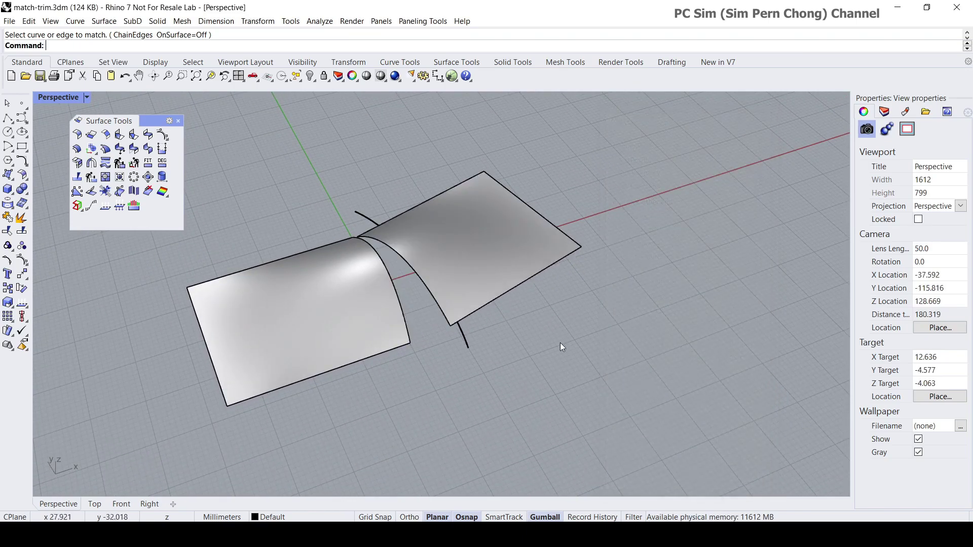
{"action": "right_click_drag", "start_coordinate": [560, 343], "coordinate": [524, 345]}
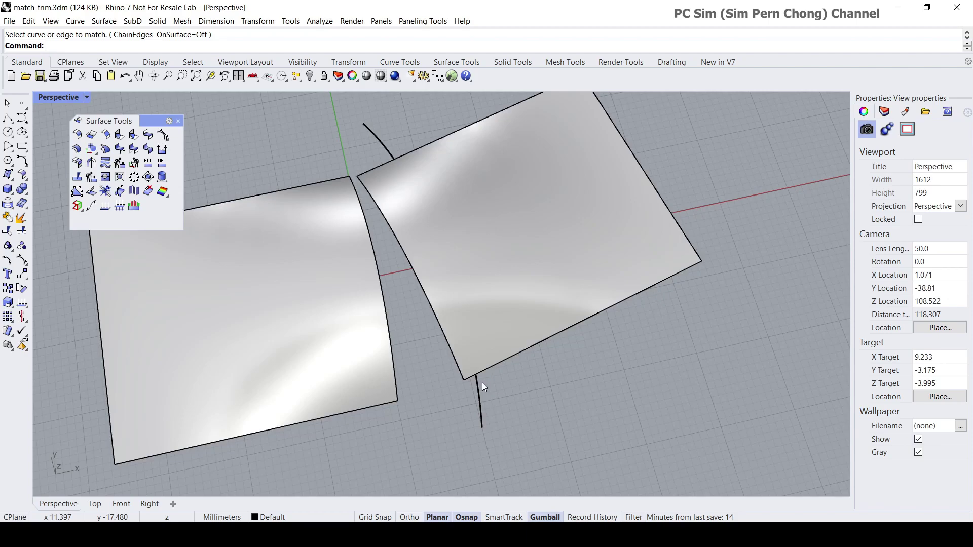
{"action": "right_click_drag", "start_coordinate": [482, 382], "coordinate": [491, 348]}
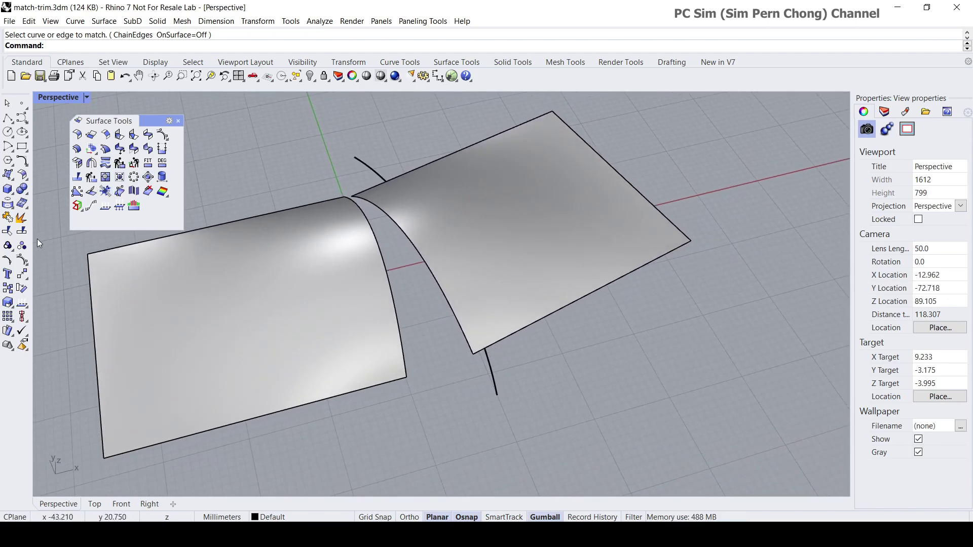
- Trim the flat right surface with the arched curve, removing the strip left of the curve
{"action": "left_click", "coordinate": [7, 231]}
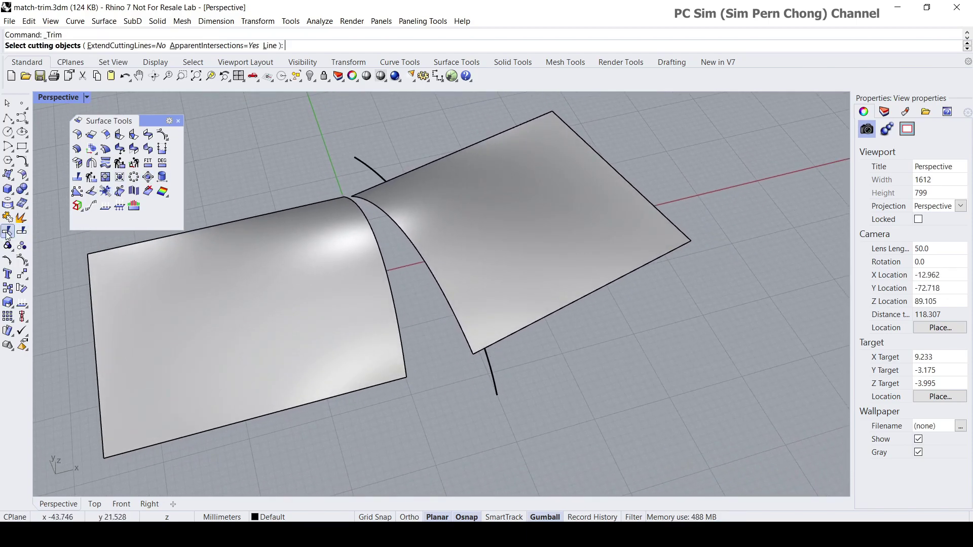
{"action": "left_click", "coordinate": [361, 161]}
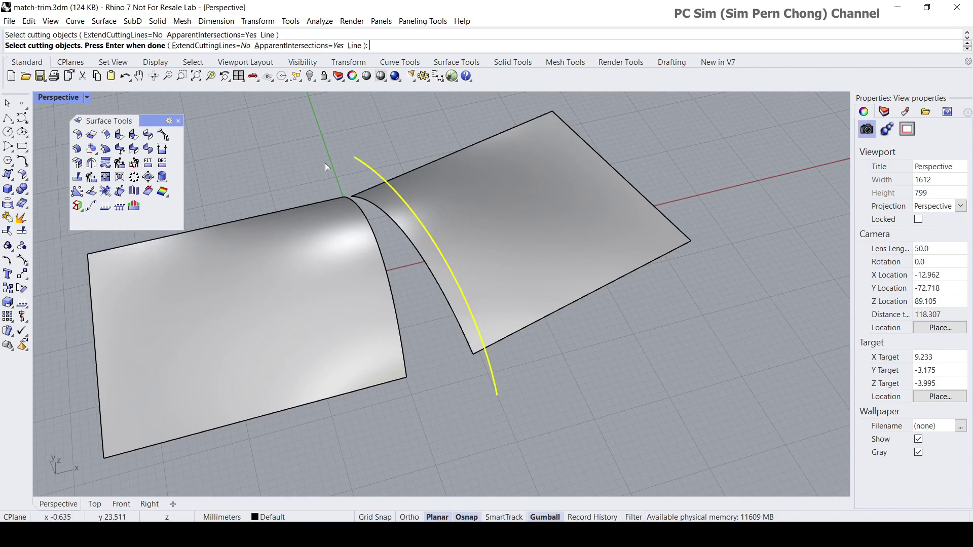
{"action": "double_click", "coordinate": [53, 97]}
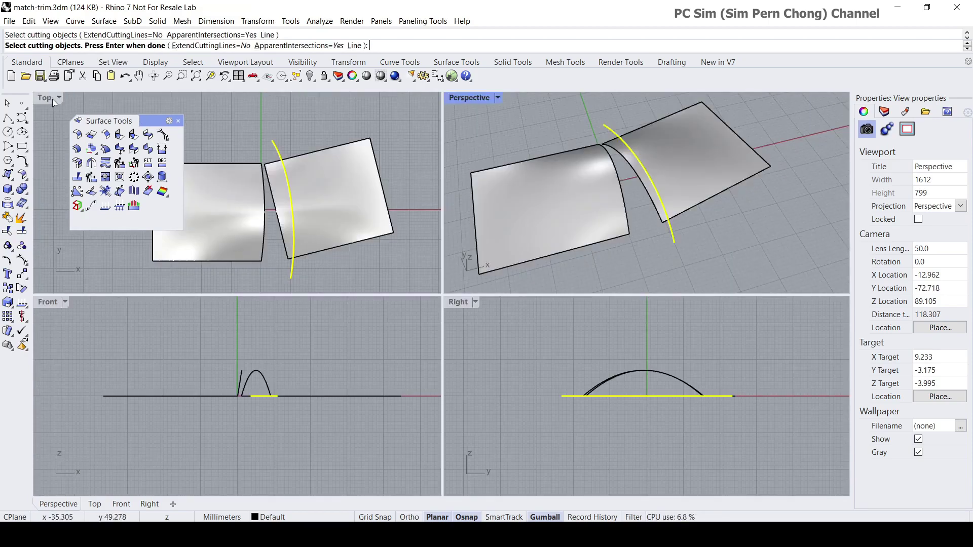
{"action": "right_click", "coordinate": [233, 124]}
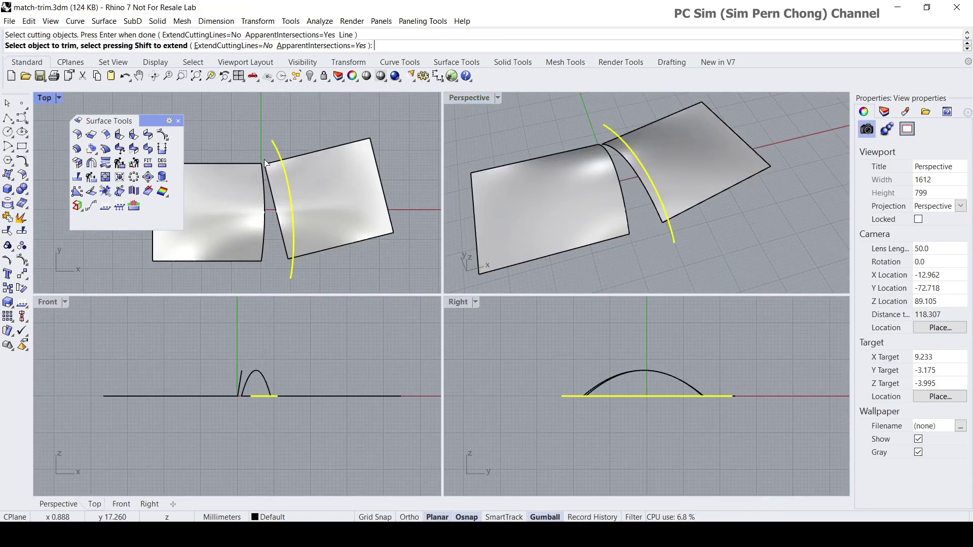
{"action": "left_click", "coordinate": [277, 185]}
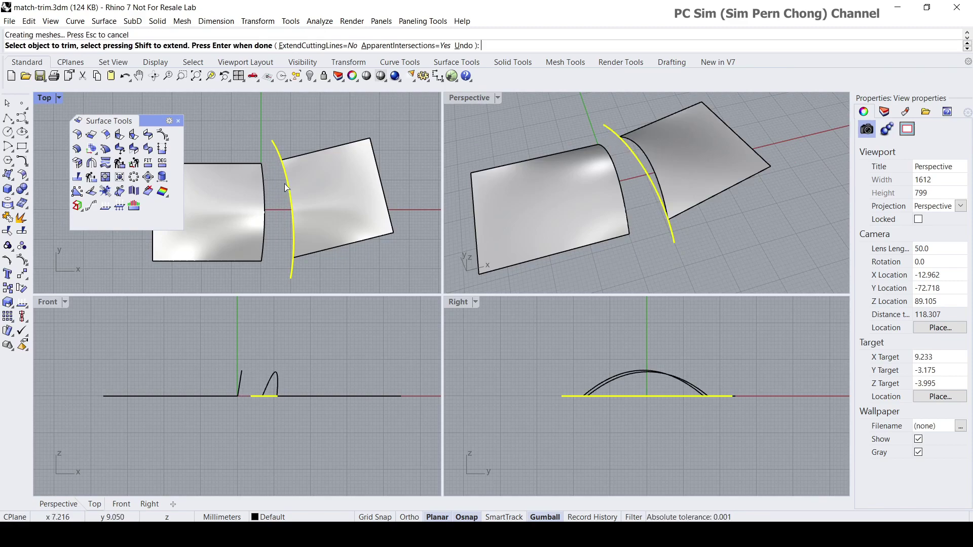
{"action": "double_click", "coordinate": [456, 99]}
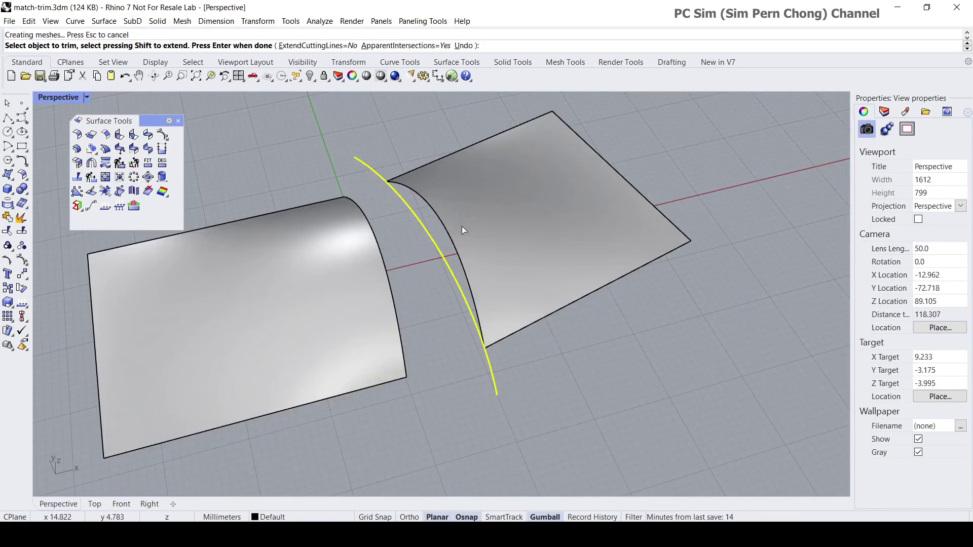
{"action": "key", "text": "Return"}
{"action": "right_click_drag", "start_coordinate": [461, 226], "coordinate": [469, 254]}
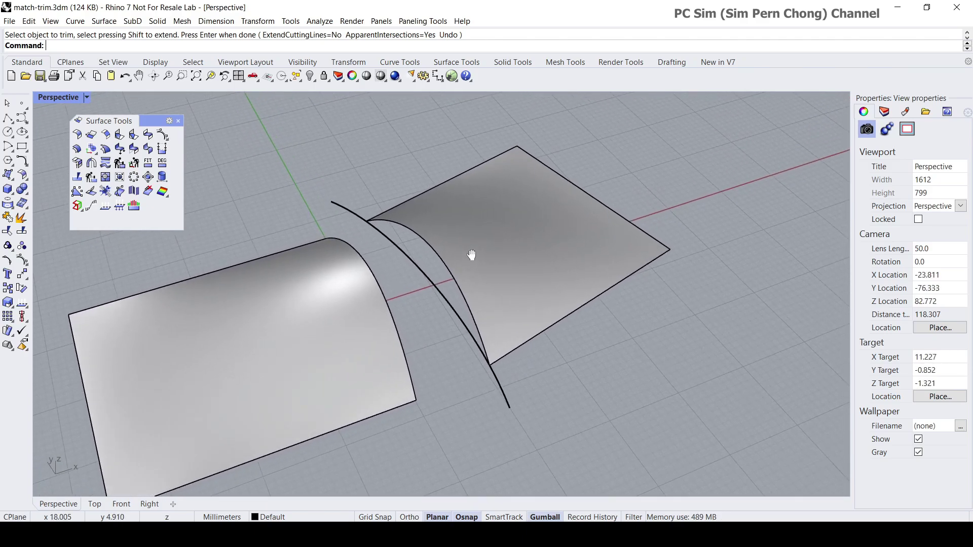
{"action": "left_click", "coordinate": [137, 153]}
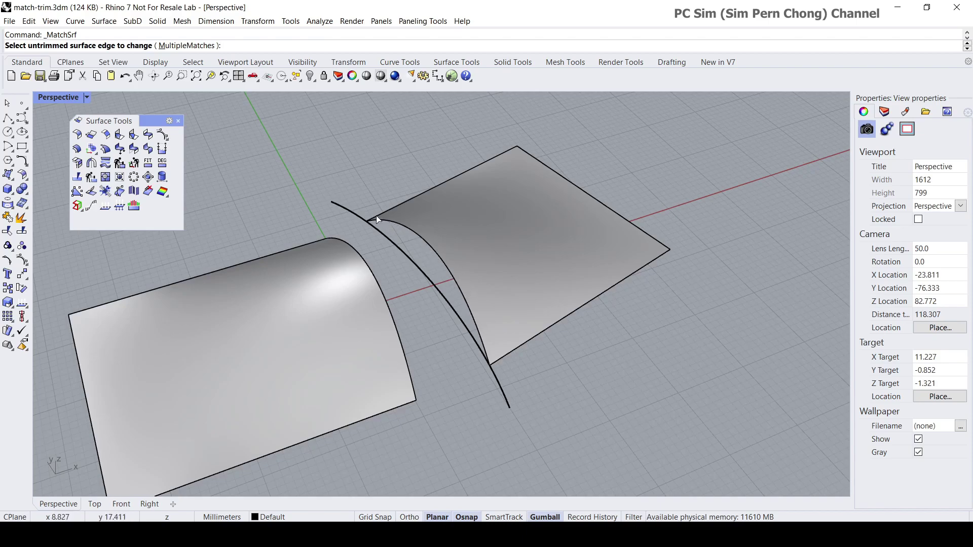
{"action": "right_click_drag", "start_coordinate": [510, 322], "coordinate": [506, 316]}
{"action": "key", "text": "Escape"}
{"action": "left_click", "coordinate": [507, 312]}
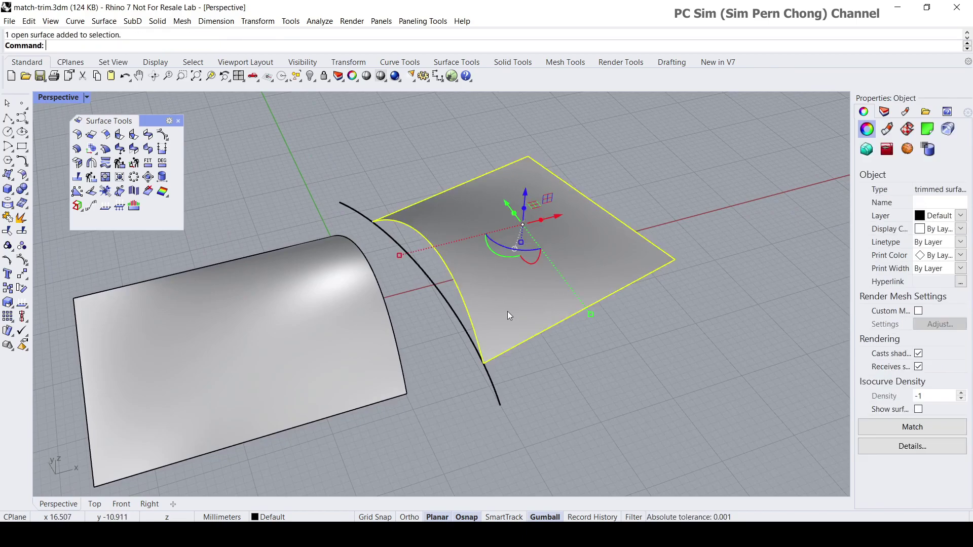
{"action": "left_click", "coordinate": [21, 262]}
{"action": "right_click_drag", "start_coordinate": [243, 265], "coordinate": [463, 268]}
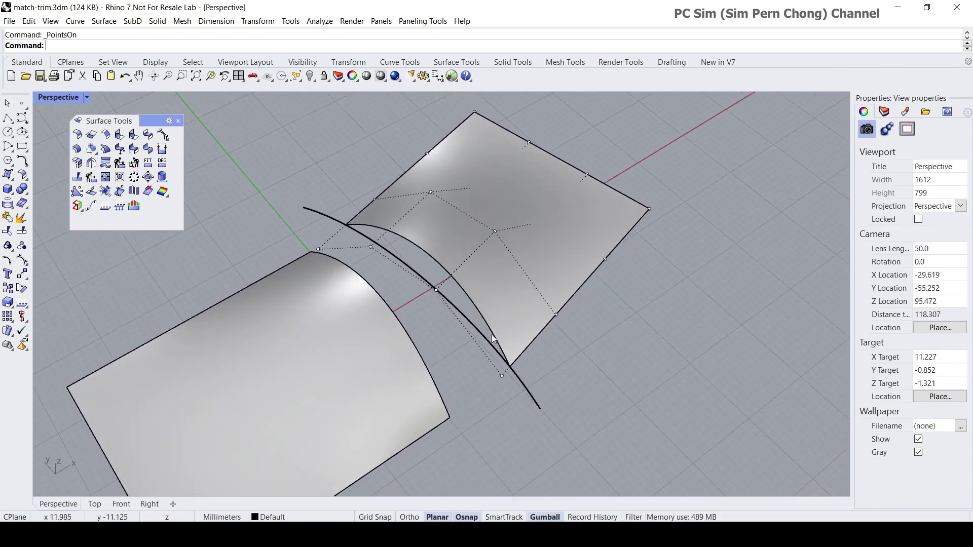
{"action": "scroll", "coordinate": [453, 275], "scroll_direction": "up", "scroll_amount": 4}
{"action": "right_click_drag", "start_coordinate": [454, 275], "coordinate": [432, 296]}
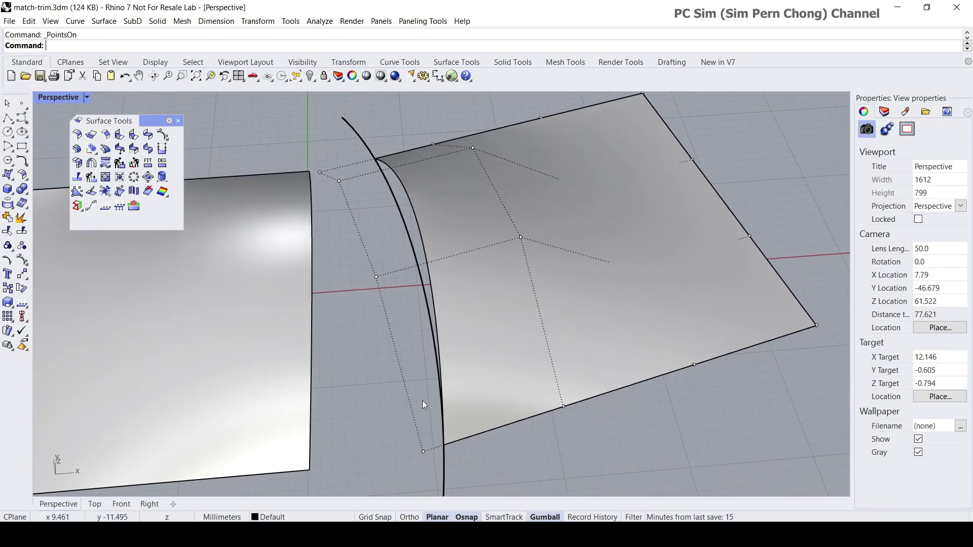
{"action": "right_click_drag", "start_coordinate": [415, 376], "coordinate": [457, 359]}
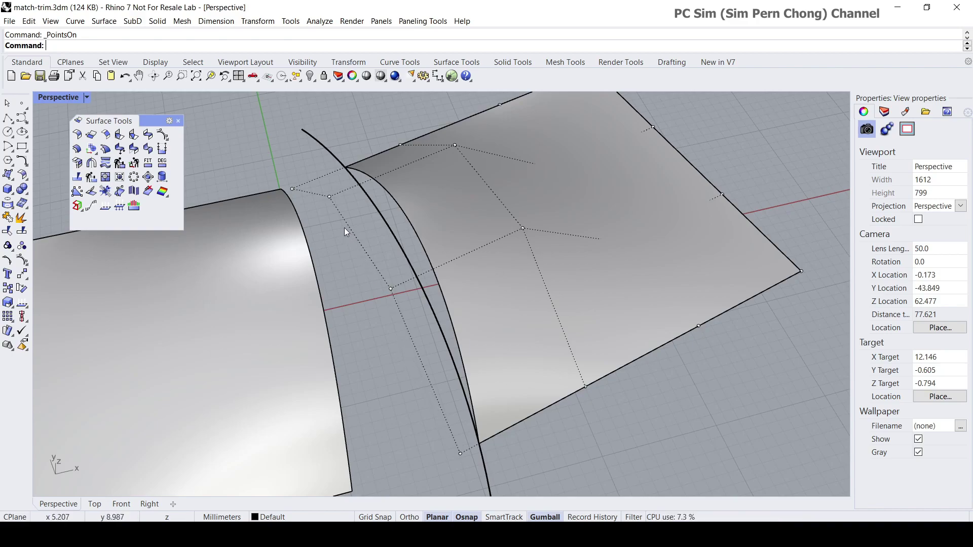
{"action": "scroll", "coordinate": [400, 306], "scroll_direction": "down", "scroll_amount": 4}
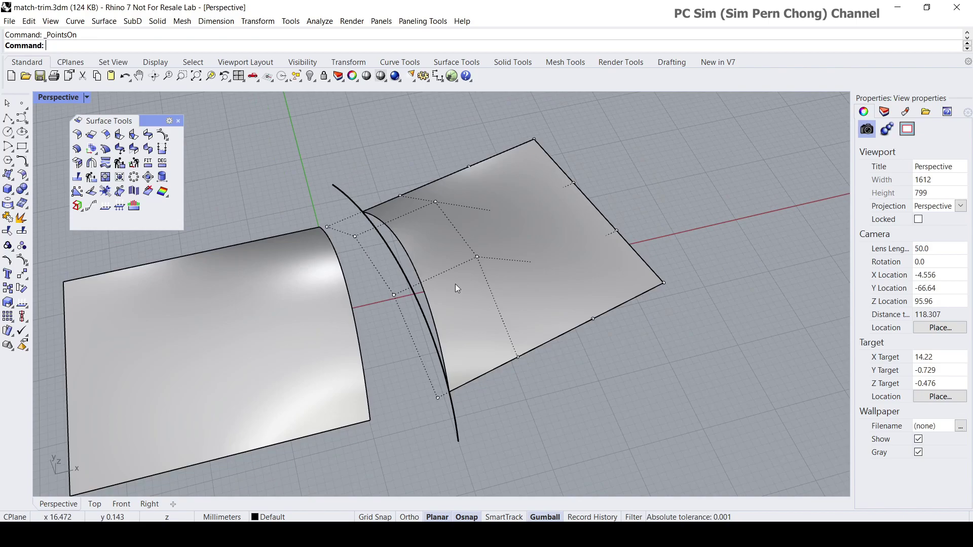
{"action": "scroll", "coordinate": [455, 285], "scroll_direction": "up", "scroll_amount": 2}
{"action": "right_click_drag", "start_coordinate": [452, 287], "coordinate": [494, 288]}
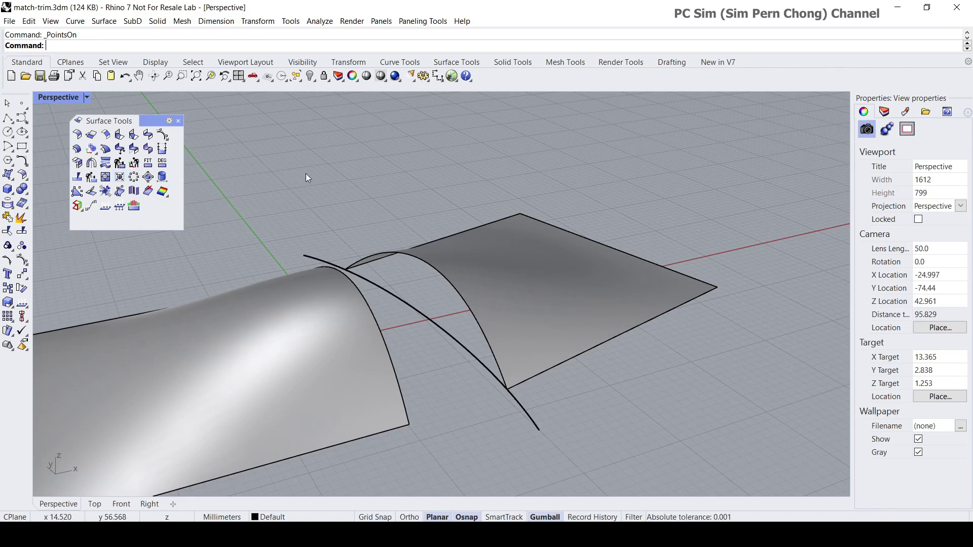
- Select the trimmed surface and turn on its control points
{"action": "key", "text": "Escape"}
{"action": "right_click_drag", "start_coordinate": [305, 173], "coordinate": [498, 289]}
{"action": "left_click", "coordinate": [498, 289]}
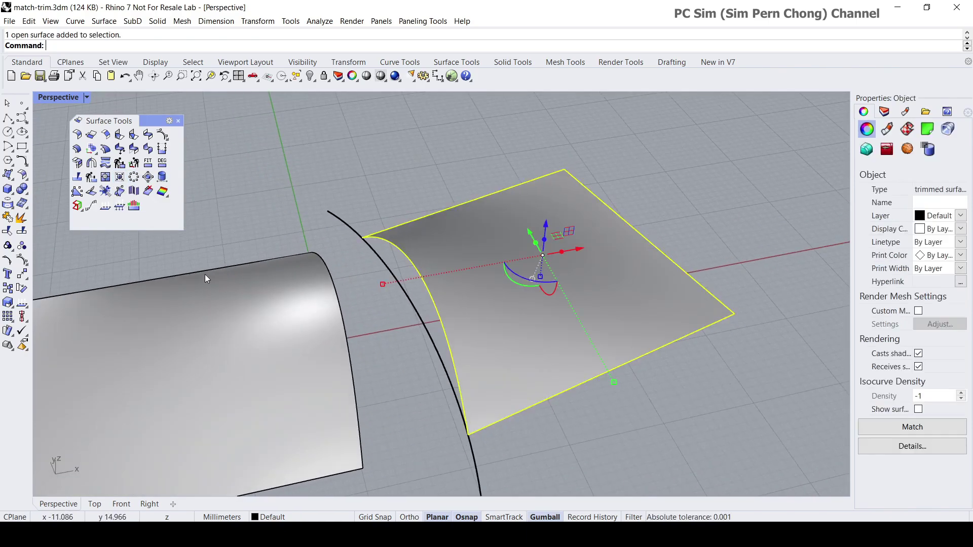
{"action": "left_click", "coordinate": [22, 260]}
{"action": "right_click_drag", "start_coordinate": [125, 259], "coordinate": [435, 276]}
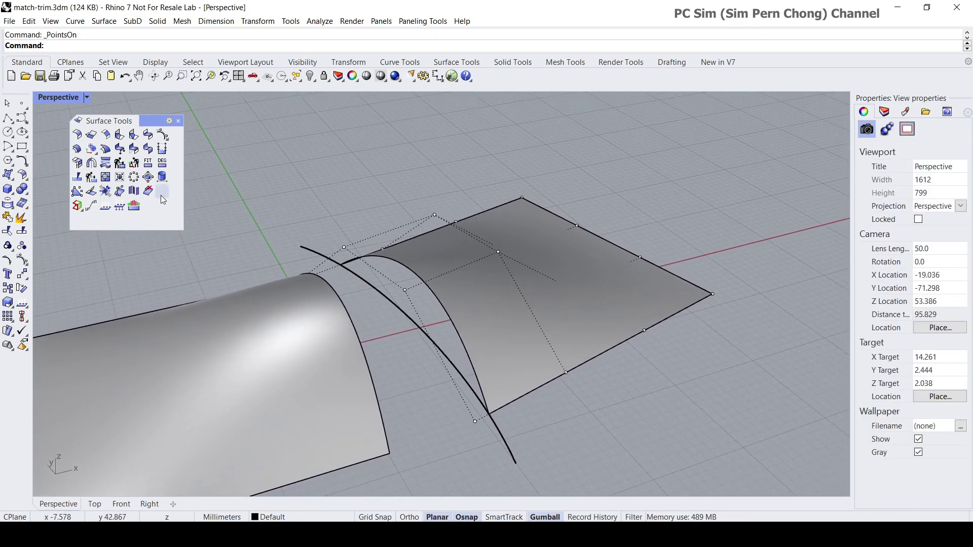
- Shrink the trimmed surface to its trimmed edges
{"action": "right_click", "coordinate": [121, 179]}
{"action": "right_click_drag", "start_coordinate": [439, 263], "coordinate": [419, 378]}
{"action": "left_click", "coordinate": [429, 272]}
{"action": "right_click", "coordinate": [429, 272]}
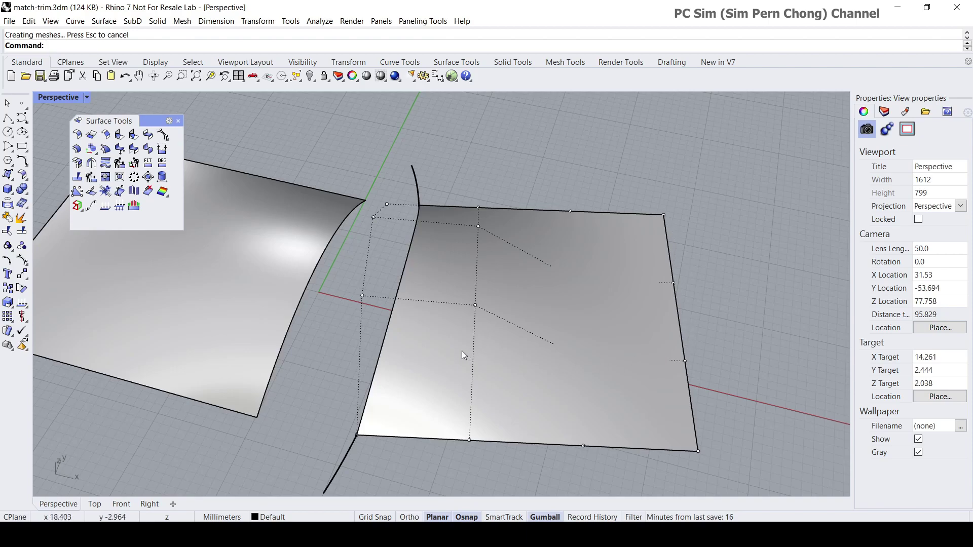
{"action": "right_click_drag", "start_coordinate": [462, 354], "coordinate": [441, 326]}
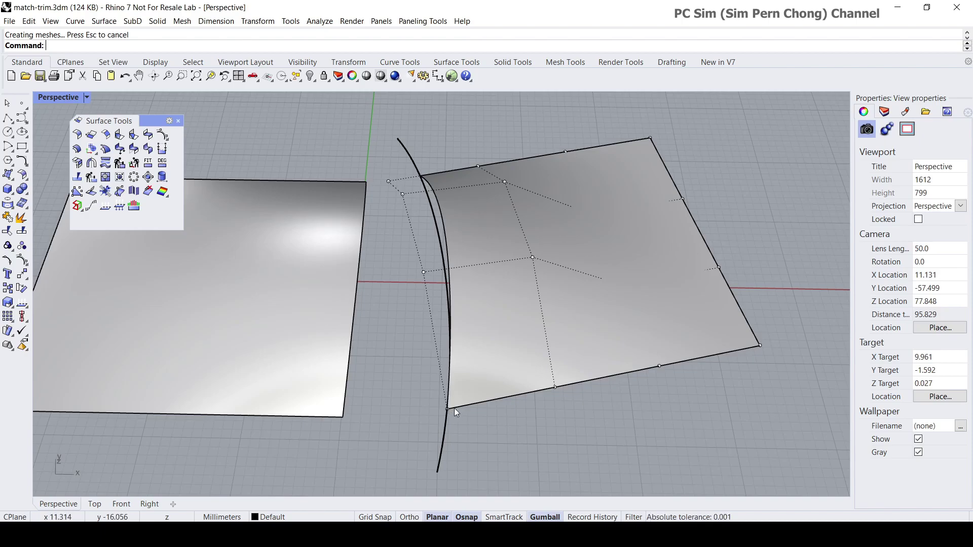
- Orbit around both surfaces and start Match Surface from the Surface Tools palette
{"action": "right_click_drag", "start_coordinate": [668, 362], "coordinate": [532, 364]}
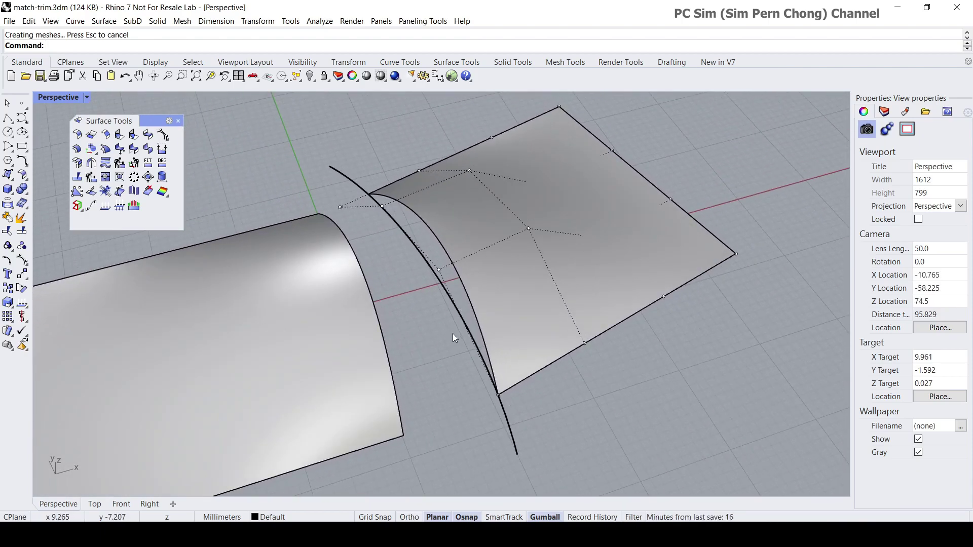
{"action": "scroll", "coordinate": [451, 333], "scroll_direction": "up", "scroll_amount": 3}
{"action": "right_click_drag", "start_coordinate": [444, 330], "coordinate": [408, 316]}
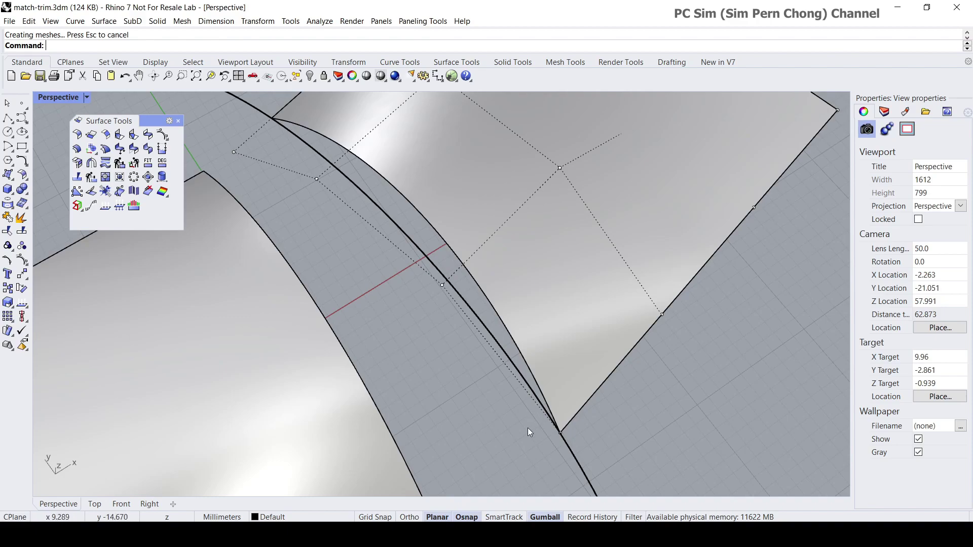
{"action": "right_click_drag", "start_coordinate": [527, 428], "coordinate": [339, 215]}
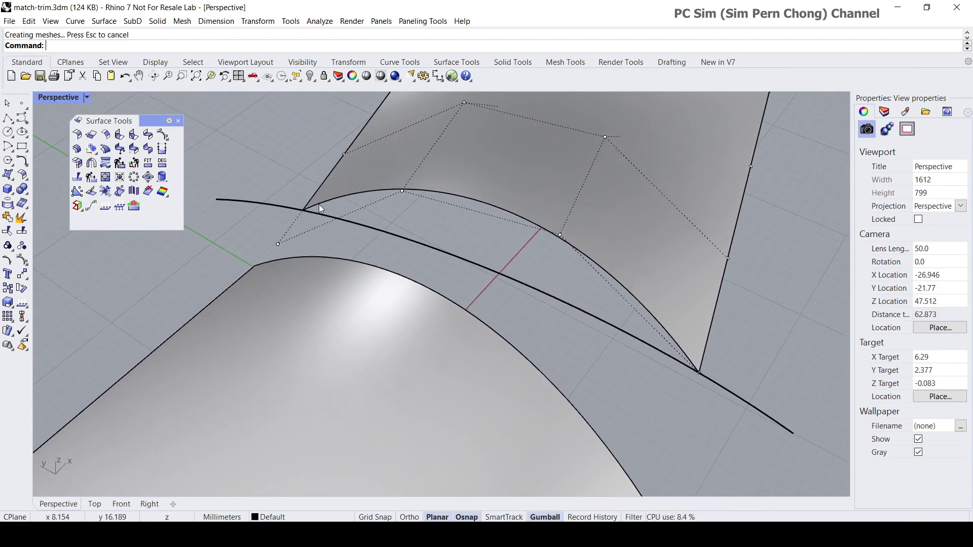
{"action": "right_click_drag", "start_coordinate": [692, 360], "coordinate": [451, 260]}
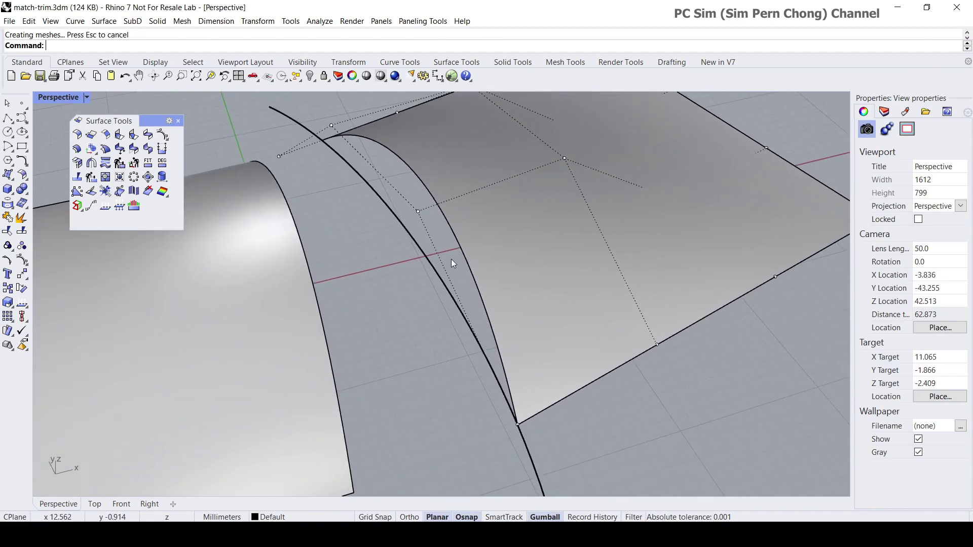
{"action": "left_click", "coordinate": [135, 149]}
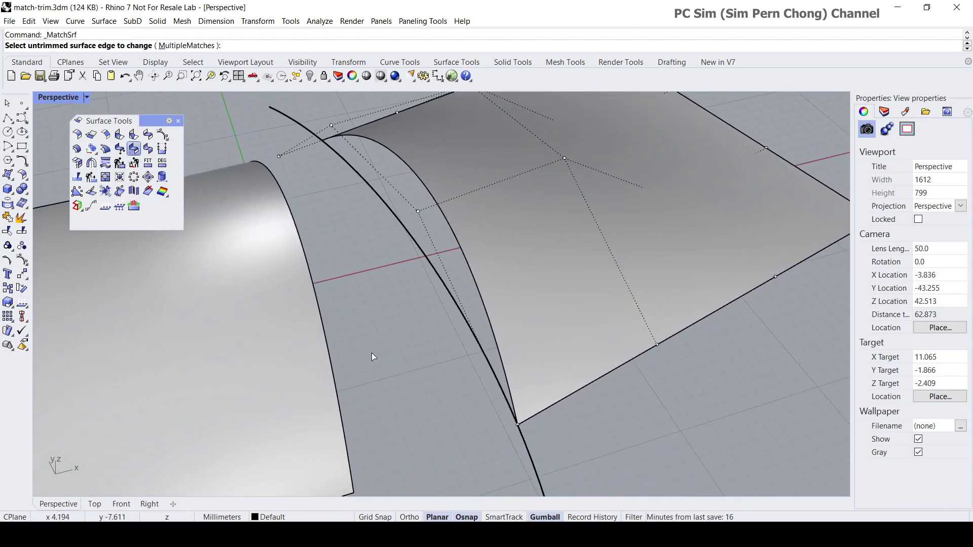
- Cancel MatchSrf and orbit, zoom and pan to inspect the trimmed surface beside the arch
{"action": "scroll", "coordinate": [434, 327], "scroll_direction": "down", "scroll_amount": 2}
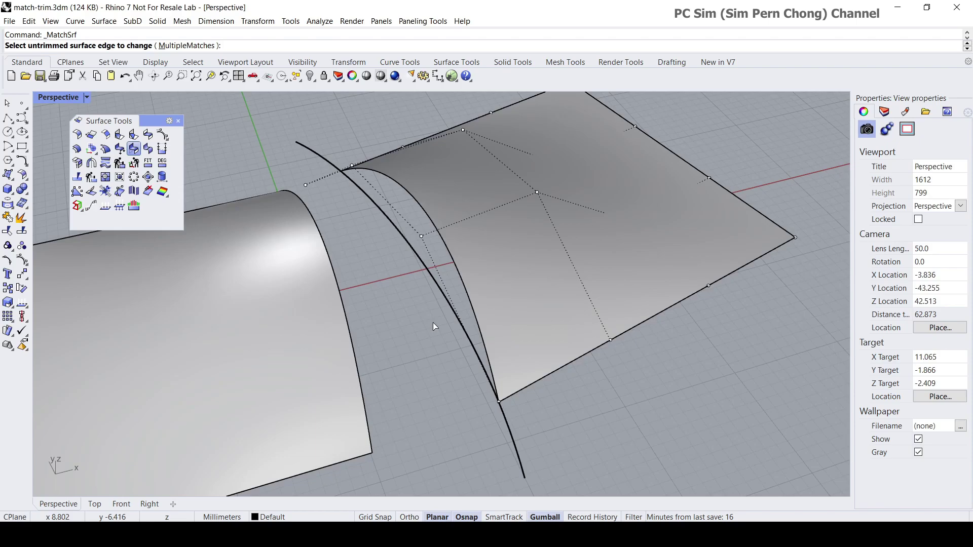
{"action": "key", "text": "Escape"}
{"action": "mouse_move", "coordinate": [417, 306]}
{"action": "right_mouse_down"}
{"action": "mouse_move", "coordinate": [405, 350]}
{"action": "mouse_move", "coordinate": [363, 351]}
{"action": "mouse_move", "coordinate": [458, 306]}
{"action": "mouse_move", "coordinate": [458, 318]}
{"action": "mouse_move", "coordinate": [428, 318]}
{"action": "right_mouse_up"}
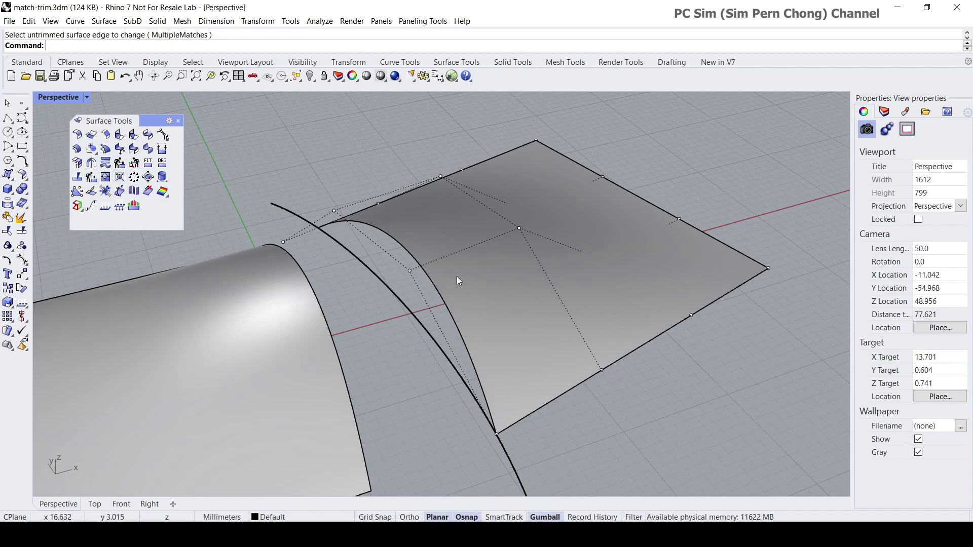
{"action": "right_click_drag", "start_coordinate": [564, 392], "coordinate": [540, 403]}
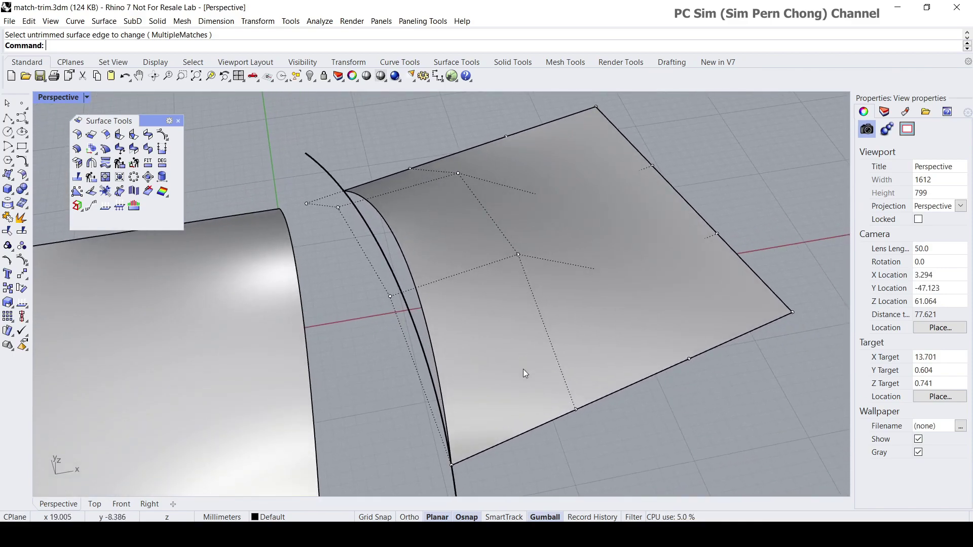
{"action": "scroll", "coordinate": [701, 294], "scroll_direction": "down", "scroll_amount": 4}
{"action": "right_click_drag", "start_coordinate": [695, 297], "coordinate": [638, 283]}
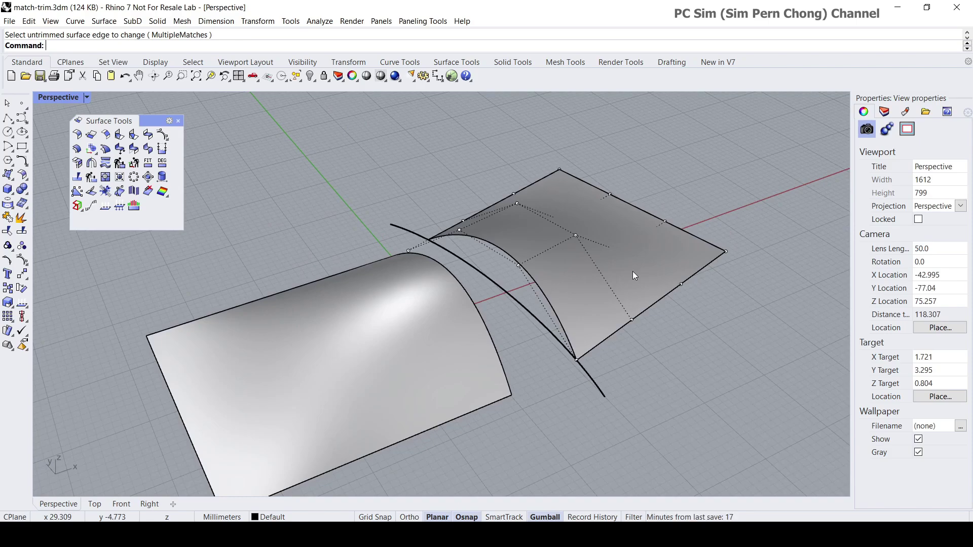
{"action": "right_click_drag", "start_coordinate": [621, 270], "coordinate": [432, 272], "text": "shift"}
- Undo the shrink and the trim to restore the full flat surface
{"action": "key", "text": "ctrl+z"}
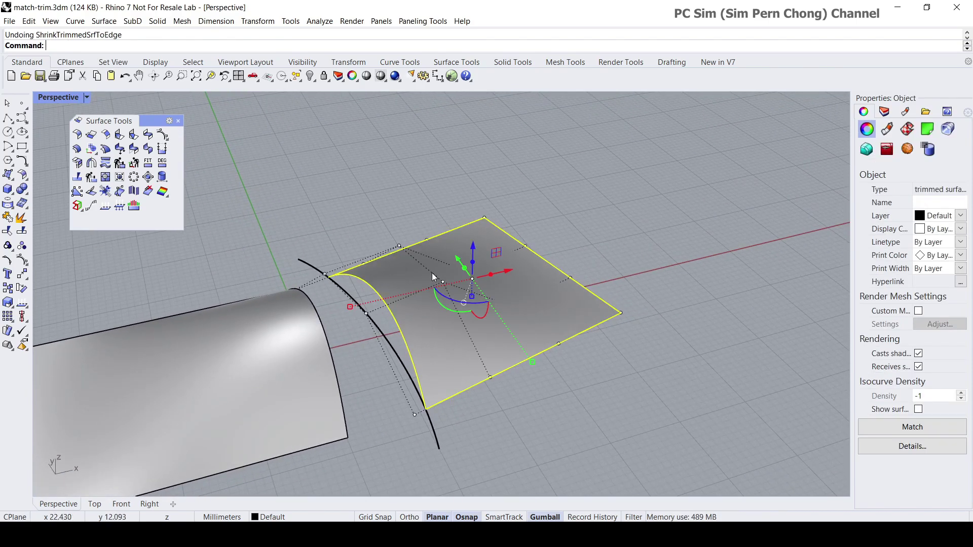
{"action": "key", "text": "ctrl+z"}
{"action": "key", "text": "Escape"}
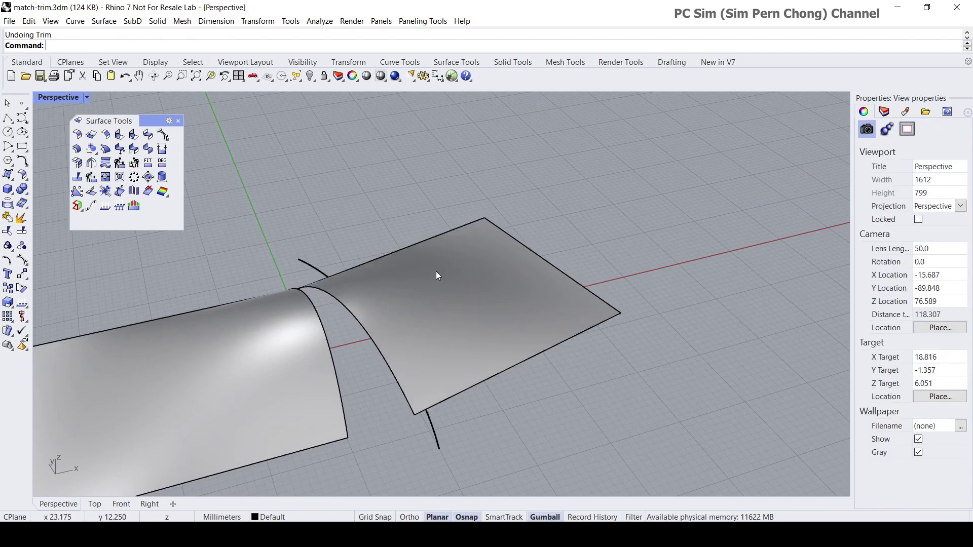
{"action": "right_click_drag", "start_coordinate": [436, 272], "coordinate": [405, 274]}
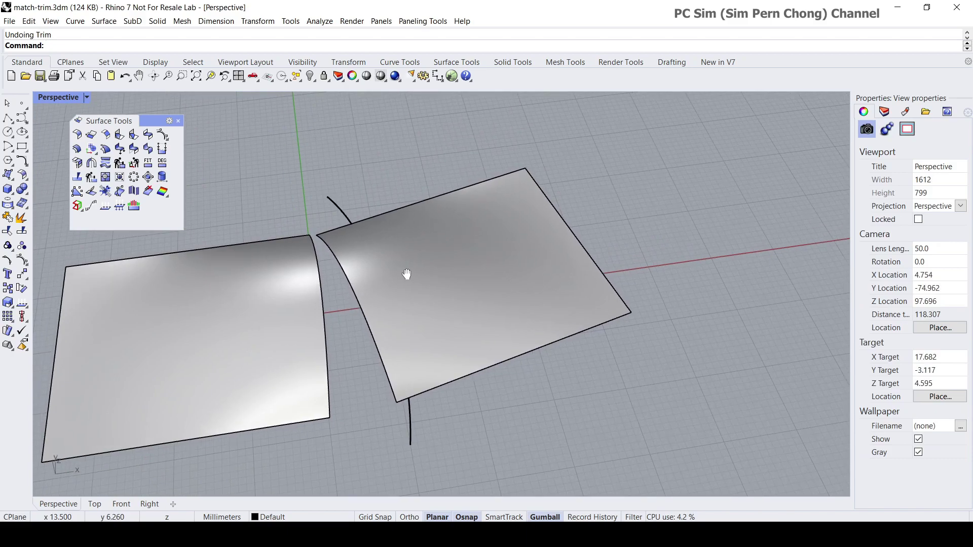
- Extract an isocurve from the flat surface parallel to its curved edge
{"action": "left_click", "coordinate": [76, 22]}
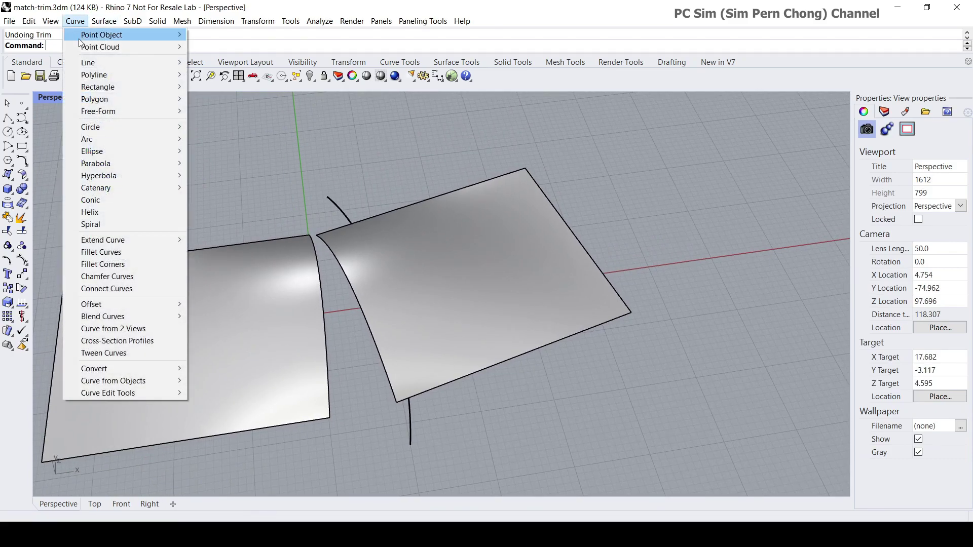
{"action": "mouse_move", "coordinate": [116, 381]}
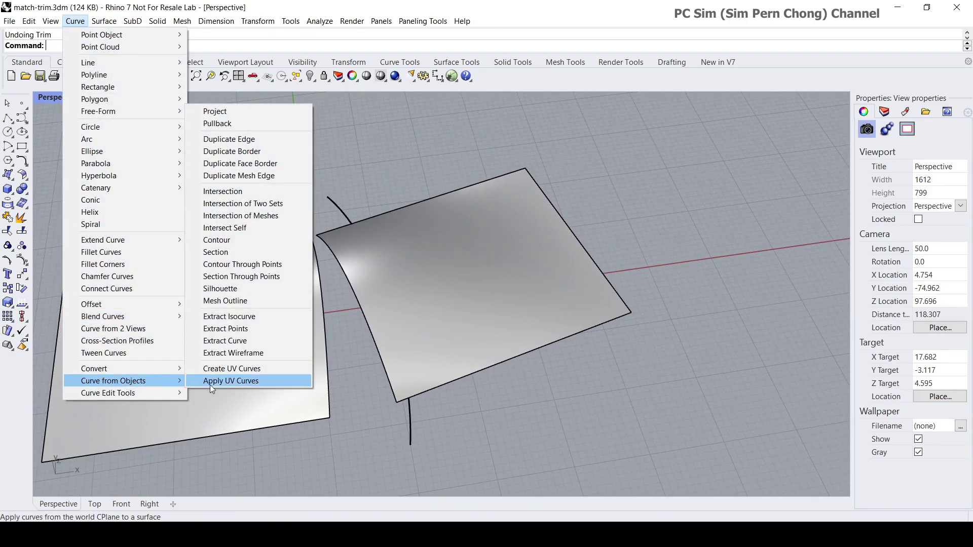
{"action": "left_click", "coordinate": [236, 318]}
{"action": "left_click", "coordinate": [451, 269]}
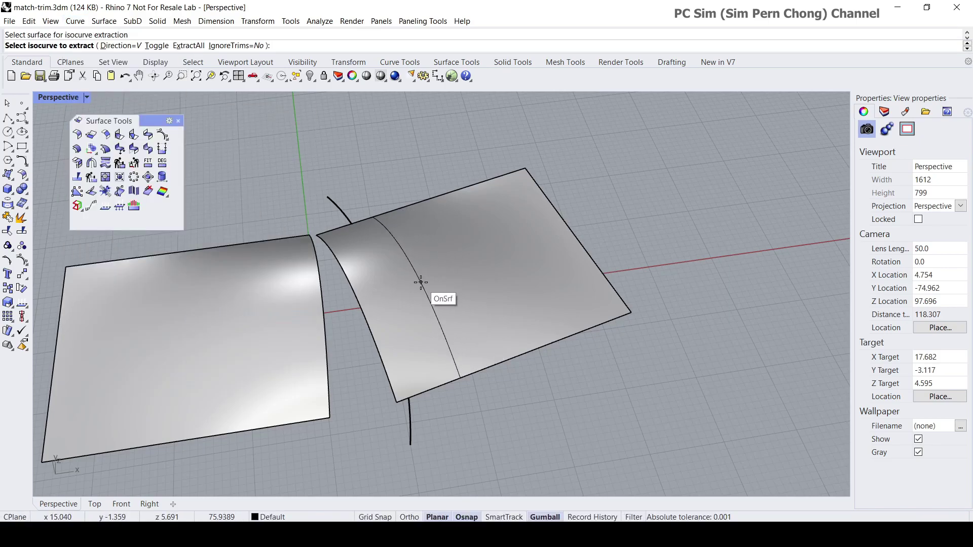
{"action": "left_click", "coordinate": [420, 282]}
{"action": "mouse_move", "coordinate": [439, 282]}
{"action": "right_mouse_down"}
{"action": "mouse_move", "coordinate": [434, 400]}
{"action": "mouse_move", "coordinate": [446, 278]}
{"action": "right_mouse_up"}
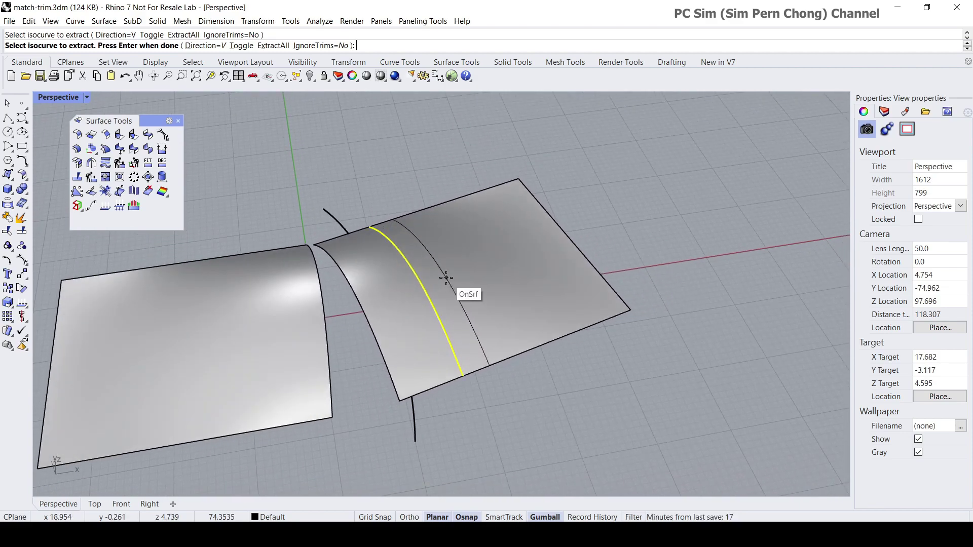
{"action": "scroll", "coordinate": [446, 278], "scroll_direction": "up", "scroll_amount": 2}
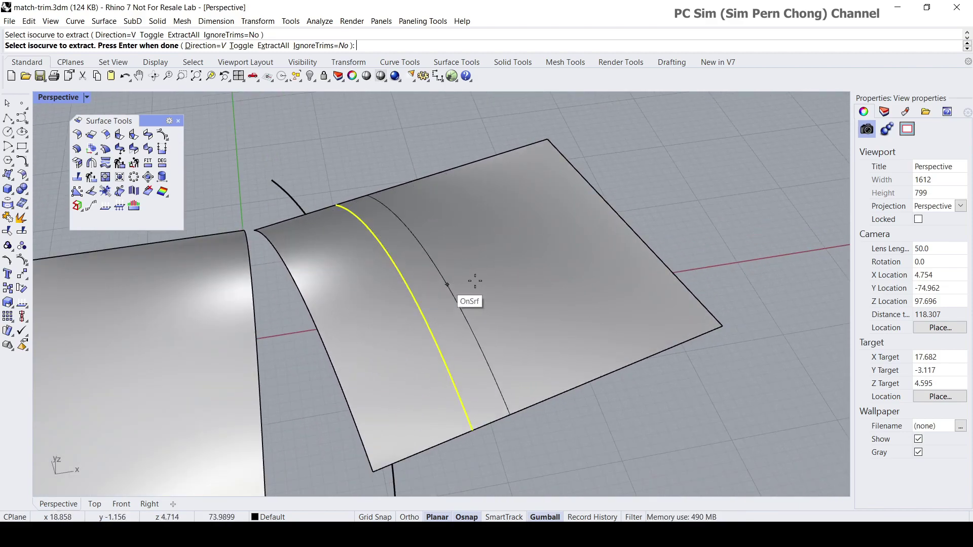
{"action": "key", "text": "Return"}
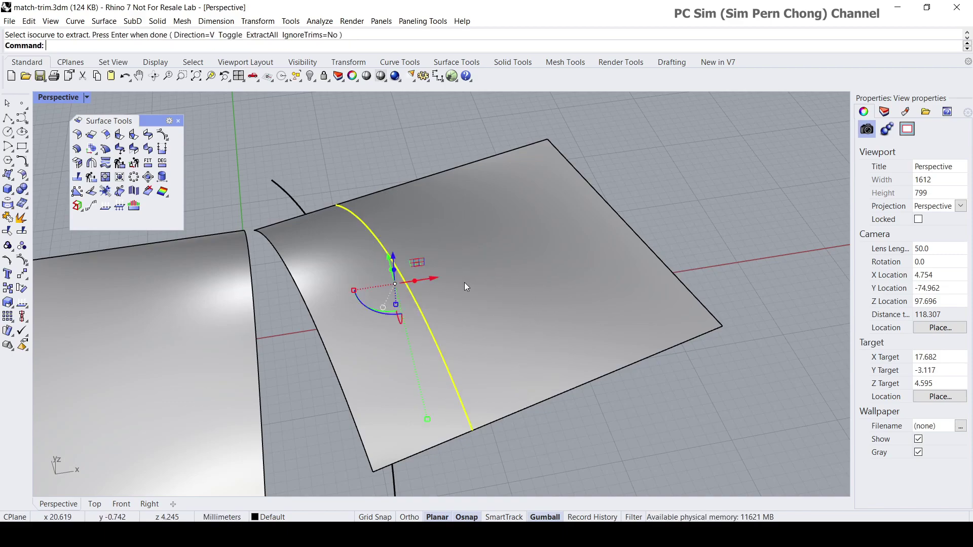
{"action": "key", "text": "Escape"}
{"action": "right_click_drag", "start_coordinate": [461, 284], "coordinate": [480, 271], "text": "shift"}
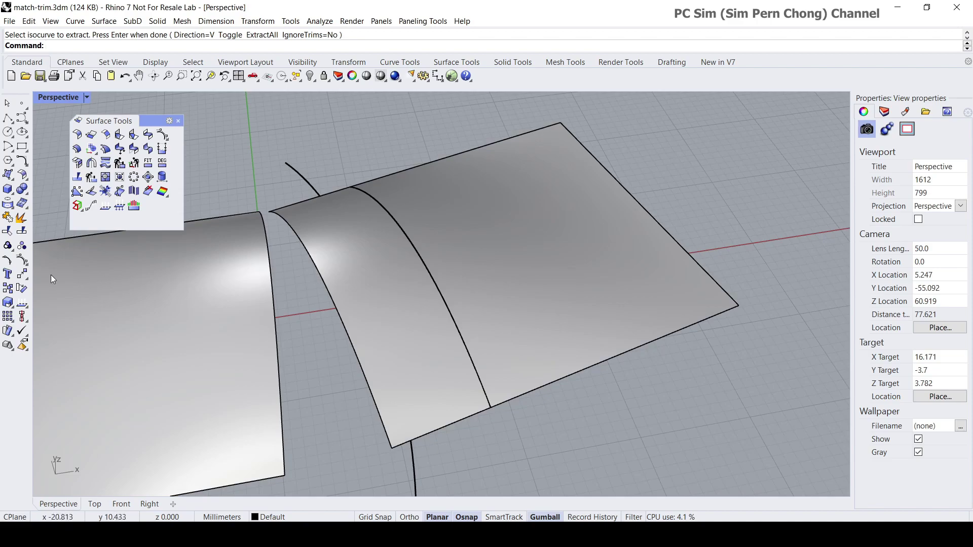
- Trim the surface with the extracted isocurve, removing the strip nearest the arch
{"action": "left_click", "coordinate": [8, 245]}
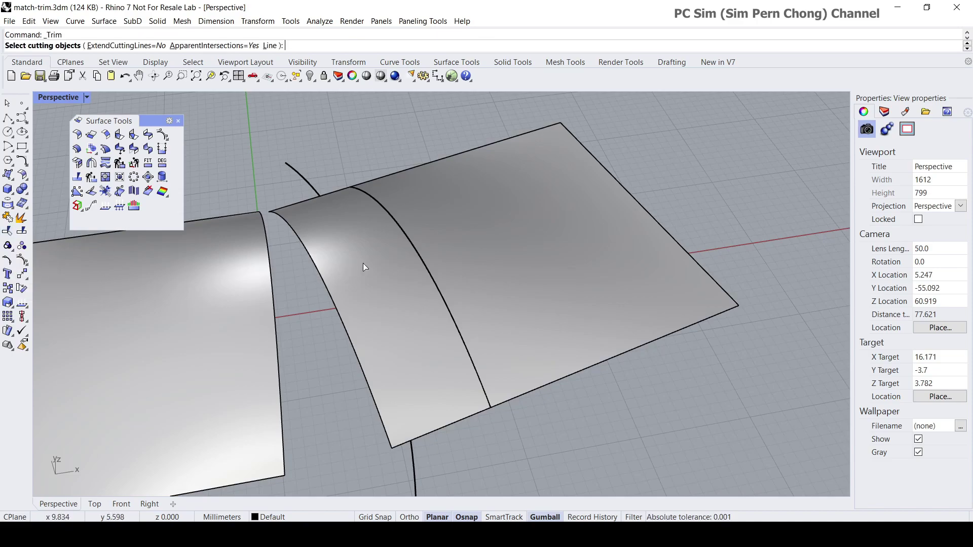
{"action": "left_click", "coordinate": [364, 263]}
{"action": "key", "text": "Escape"}
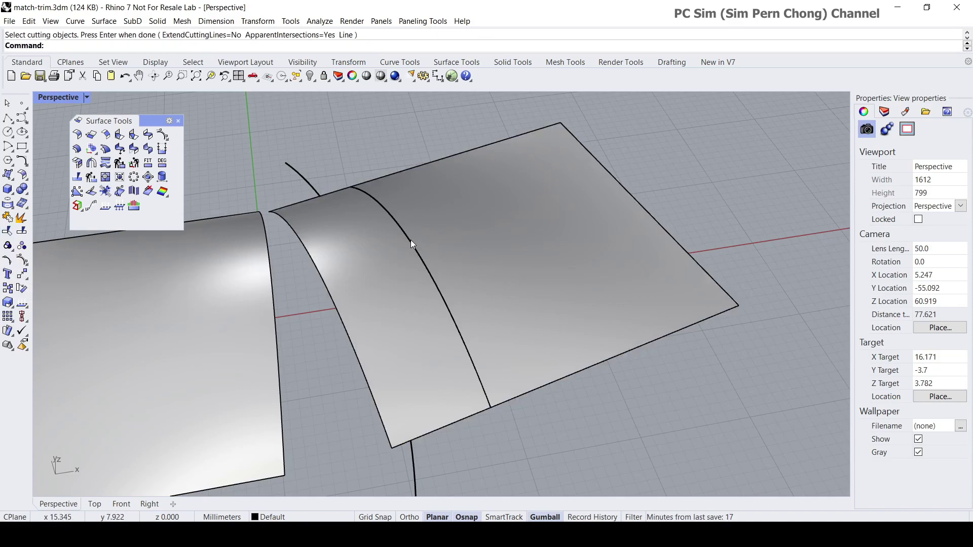
{"action": "key", "text": "Return"}
{"action": "left_click", "coordinate": [410, 242]}
{"action": "key", "text": "Return"}
{"action": "left_click", "coordinate": [396, 268]}
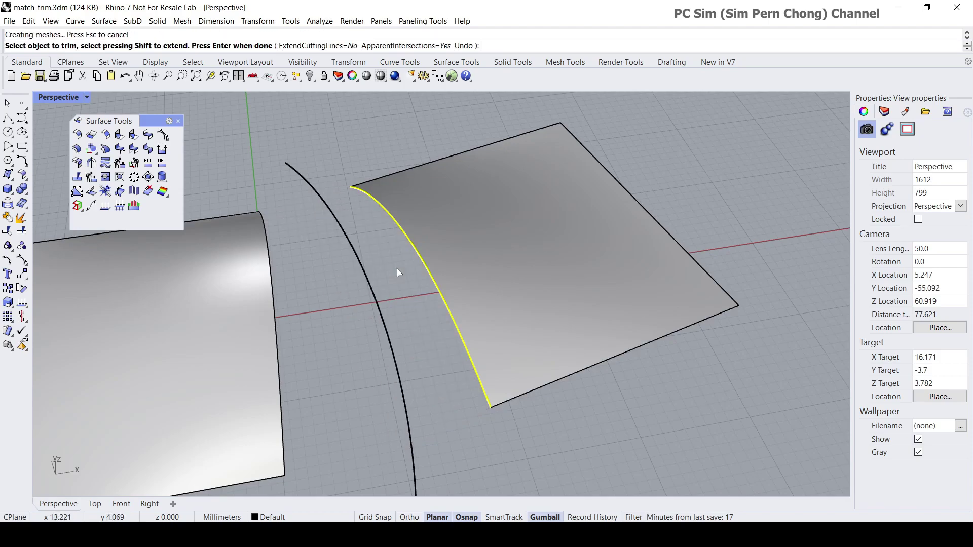
{"action": "key", "text": "Return"}
{"action": "right_click_drag", "start_coordinate": [397, 268], "coordinate": [469, 278]}
- Select the trimmed surface and display its control points
{"action": "left_click", "coordinate": [470, 278]}
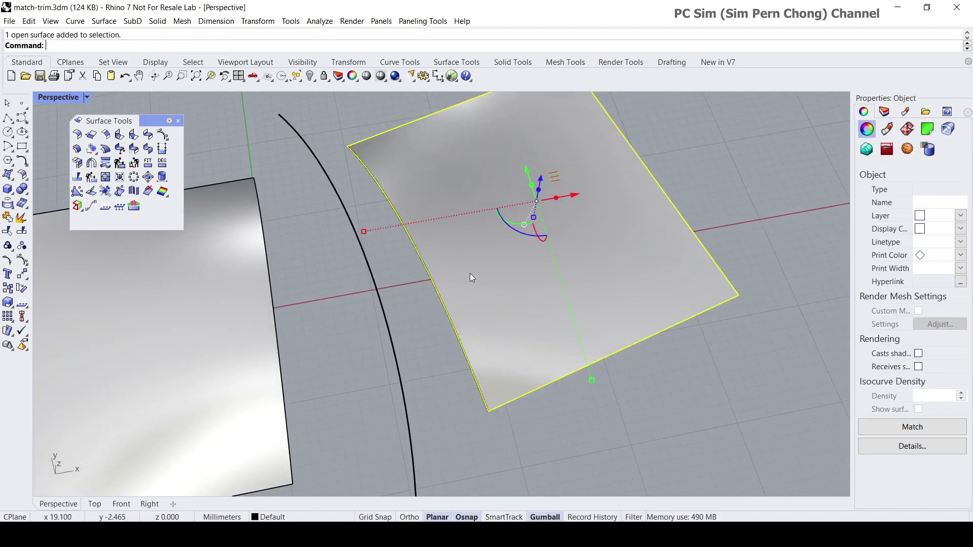
{"action": "left_click", "coordinate": [21, 260]}
{"action": "right_click_drag", "start_coordinate": [350, 337], "coordinate": [395, 333]}
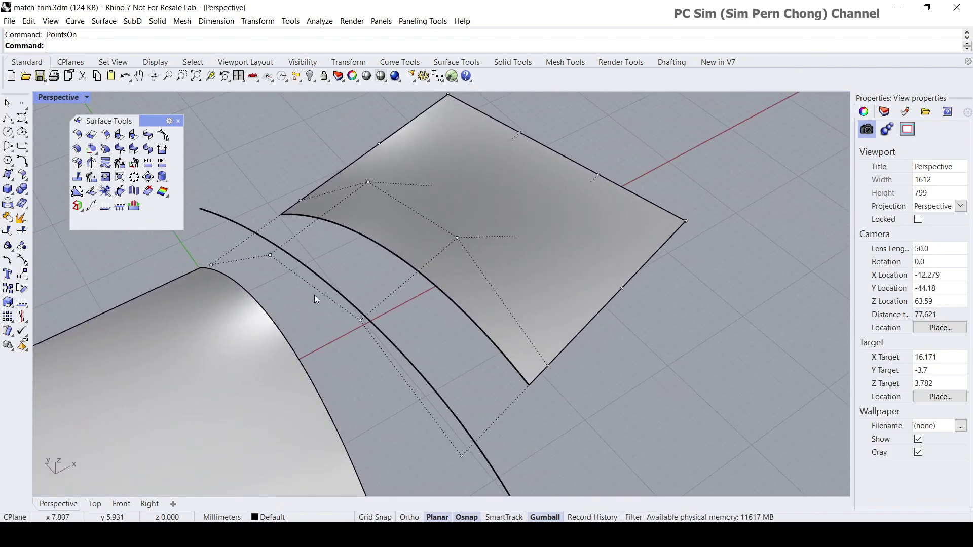
- Run Shrink Trimmed Surface on the isocurve-trimmed surface and orbit to check its control points
{"action": "left_click", "coordinate": [120, 180]}
{"action": "left_click", "coordinate": [392, 235]}
{"action": "key", "text": "Return"}
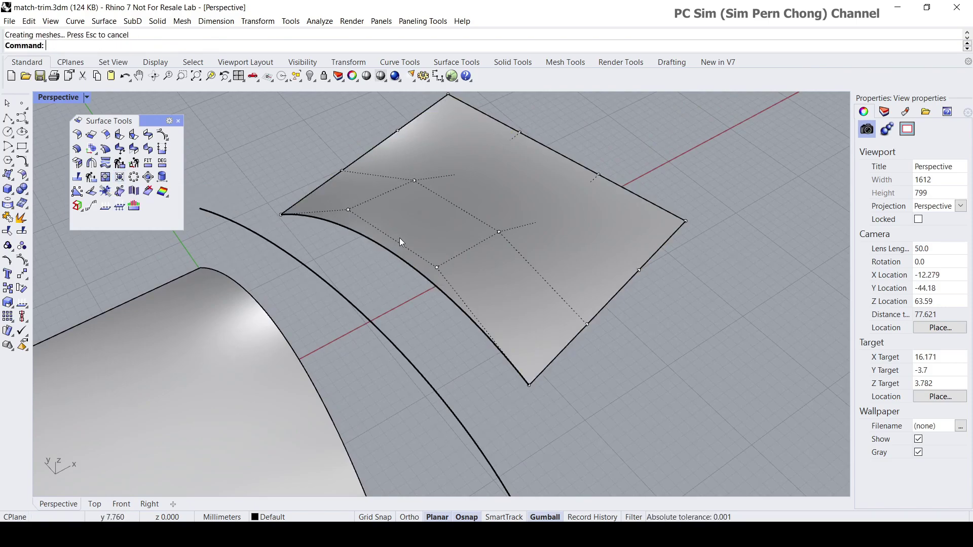
{"action": "right_click_drag", "start_coordinate": [399, 238], "coordinate": [481, 287]}
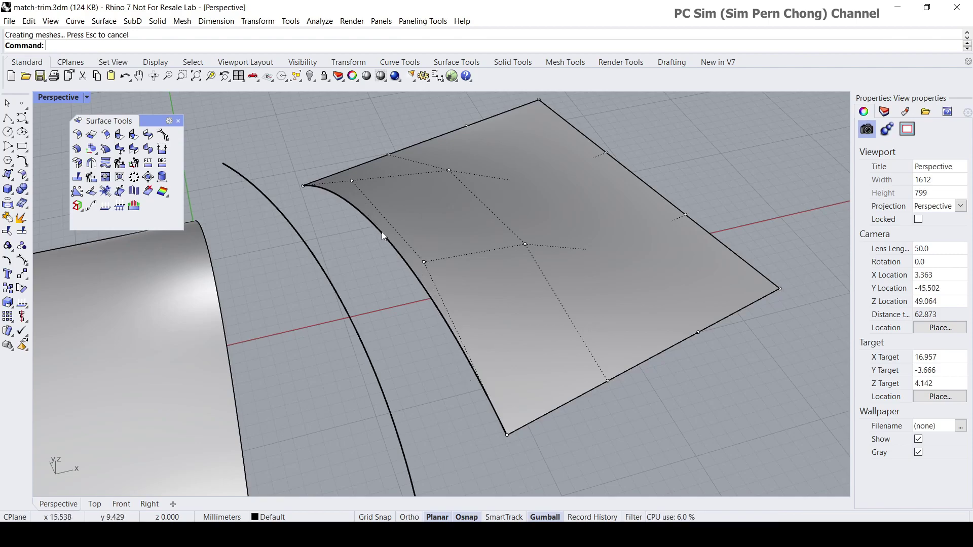
{"action": "right_click_drag", "start_coordinate": [474, 378], "coordinate": [537, 290]}
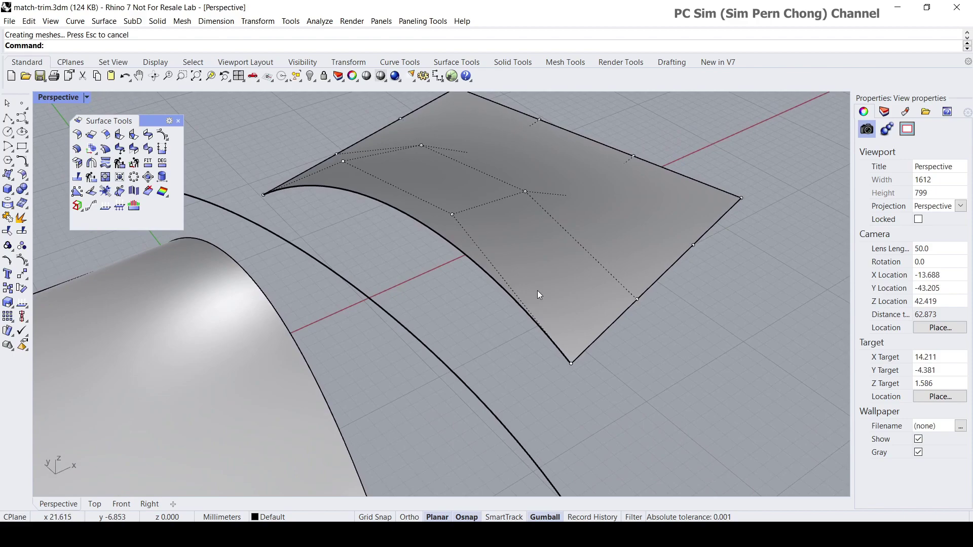
- Try matching the trimmed surface's curved edge to the arched edge, then cancel the match
{"action": "left_click", "coordinate": [132, 148]}
{"action": "left_click", "coordinate": [531, 320]}
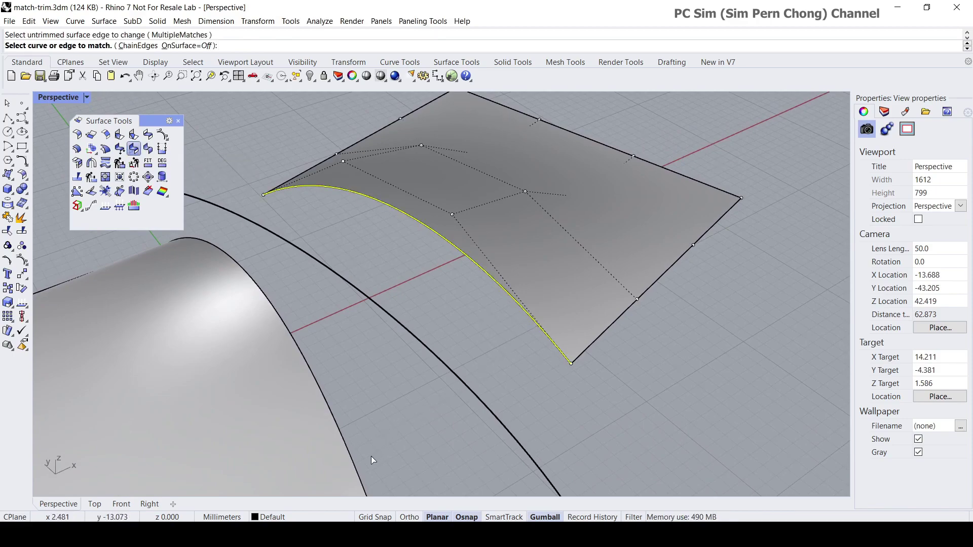
{"action": "left_click", "coordinate": [355, 468]}
{"action": "right_click_drag", "start_coordinate": [379, 457], "coordinate": [434, 377]}
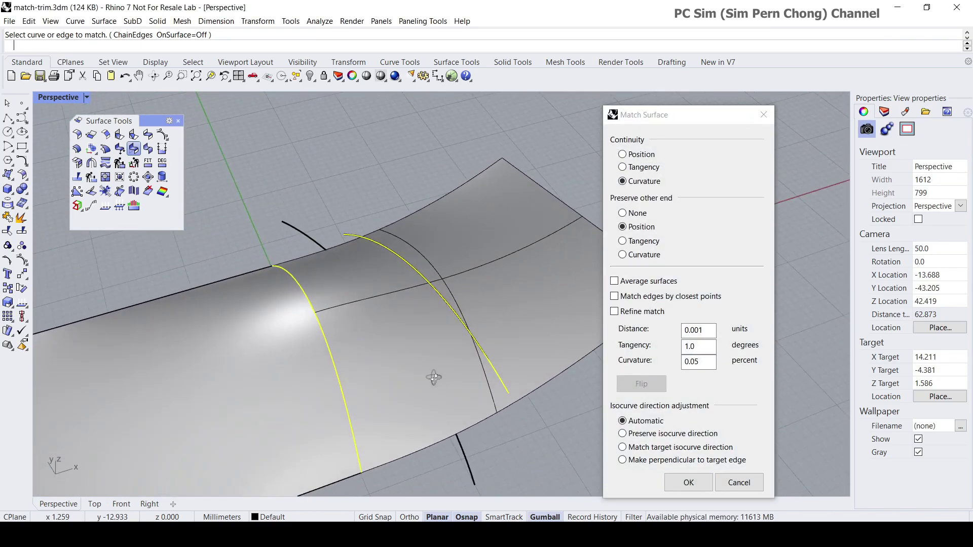
{"action": "left_click", "coordinate": [738, 482]}
- Adjust the view to a lower angle and pick the flat surface's curved edge
{"action": "scroll", "coordinate": [433, 305], "scroll_direction": "up", "scroll_amount": 4}
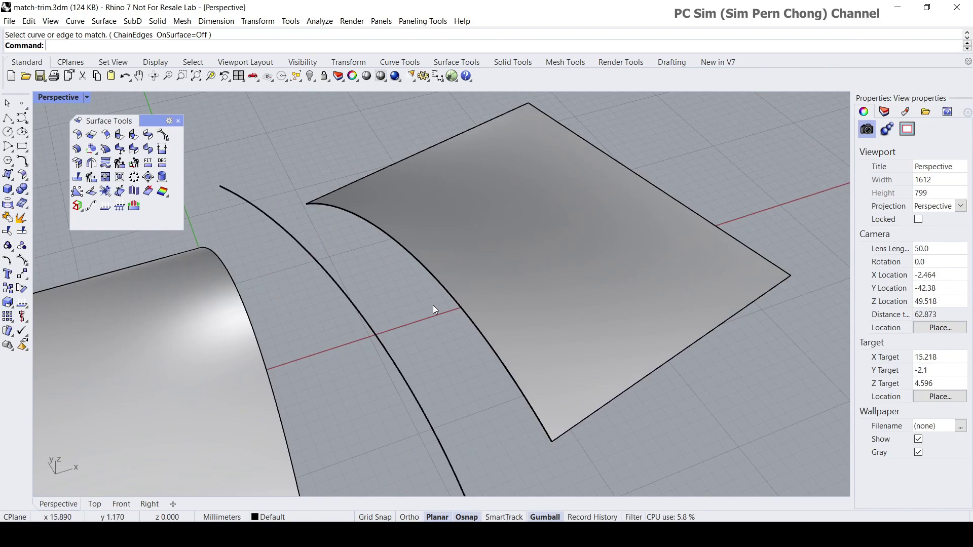
{"action": "right_click_drag", "start_coordinate": [433, 305], "coordinate": [406, 303], "text": "shift"}
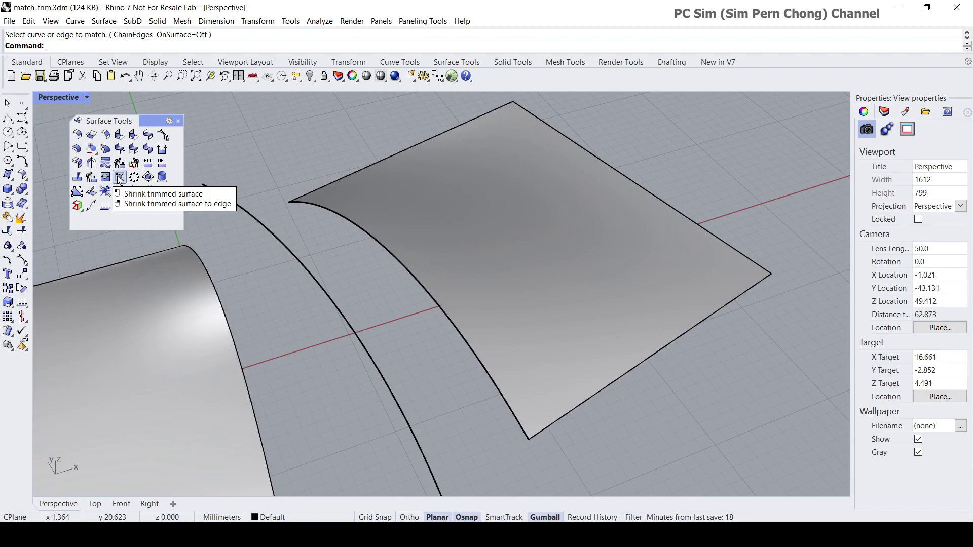
{"action": "scroll", "coordinate": [357, 262], "scroll_direction": "down", "scroll_amount": 2}
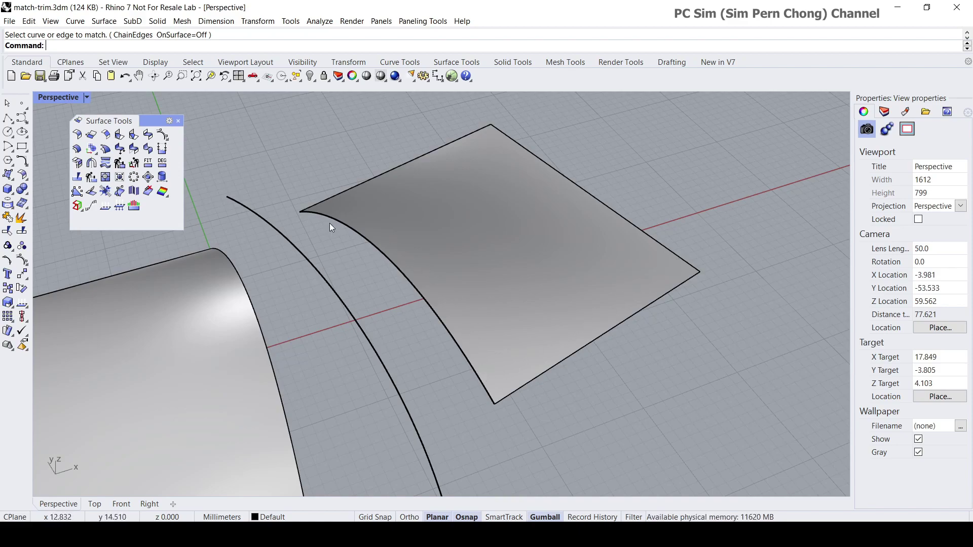
{"action": "right_click_drag", "start_coordinate": [539, 351], "coordinate": [540, 336]}
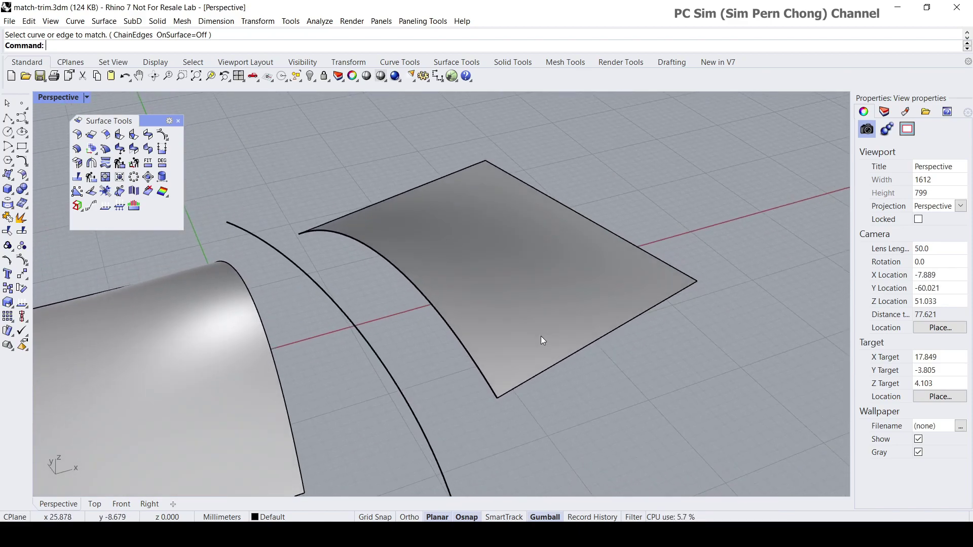
{"action": "left_click", "coordinate": [444, 321]}
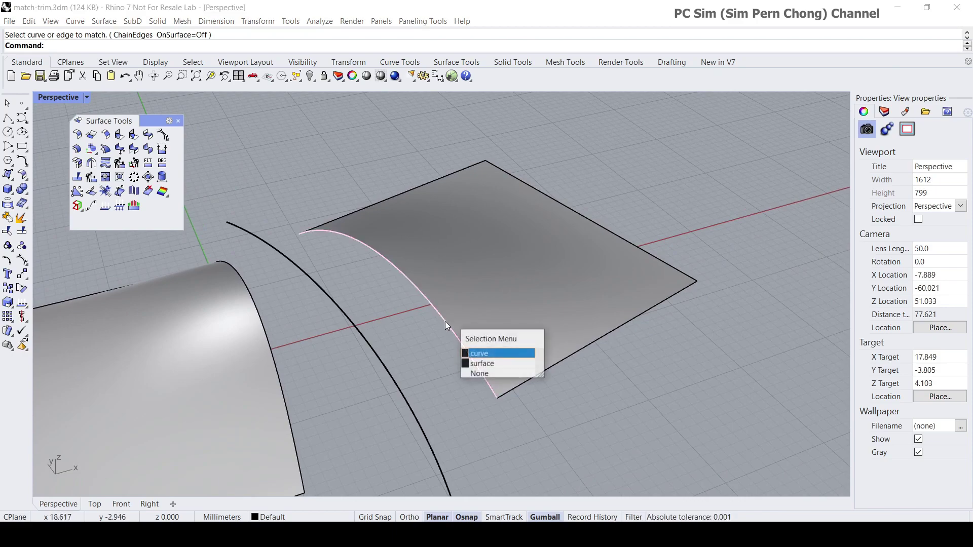
- Cancel the edge match and undo the shrink, trim and isocurve extraction
{"action": "key", "text": "Delete"}
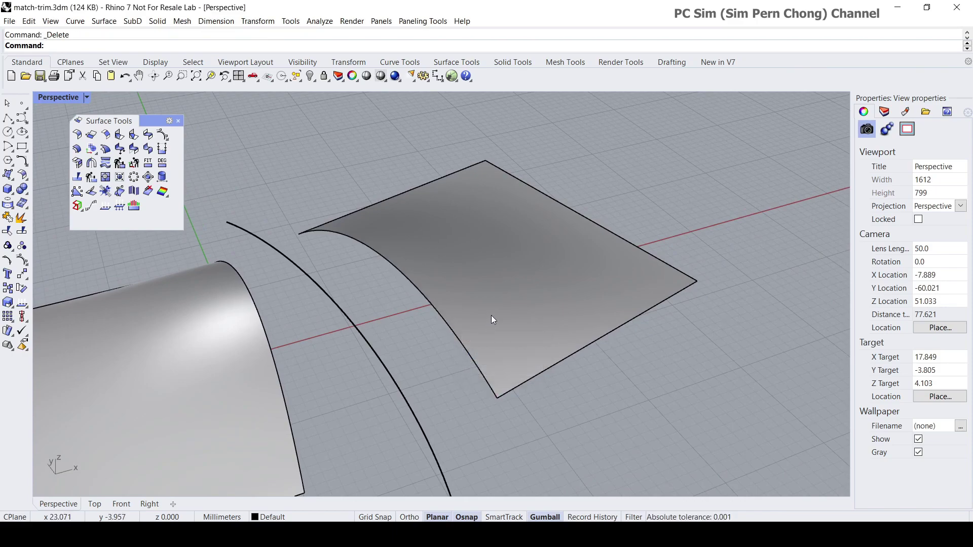
{"action": "key", "text": "ctrl+z"}
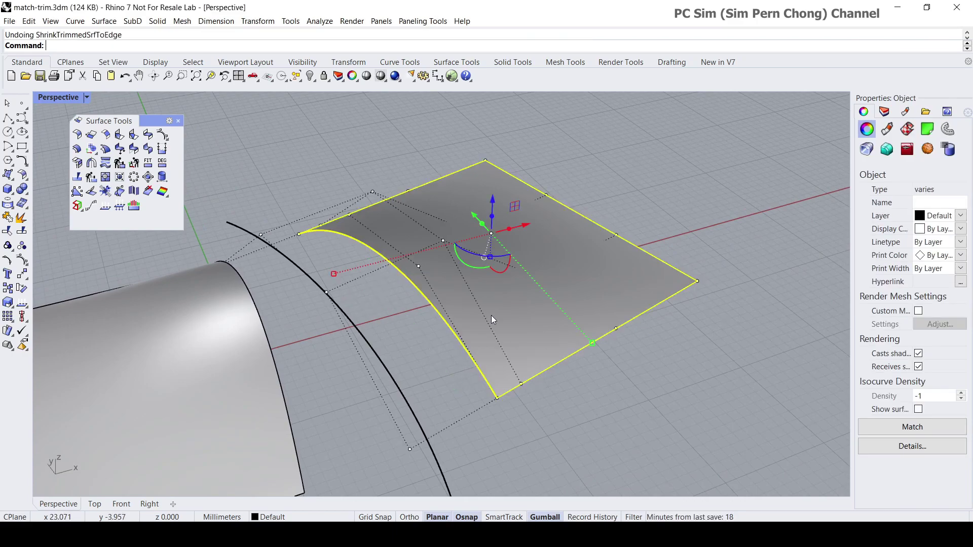
{"action": "key", "text": "ctrl+z"}
{"action": "key", "text": "ctrl+z"}
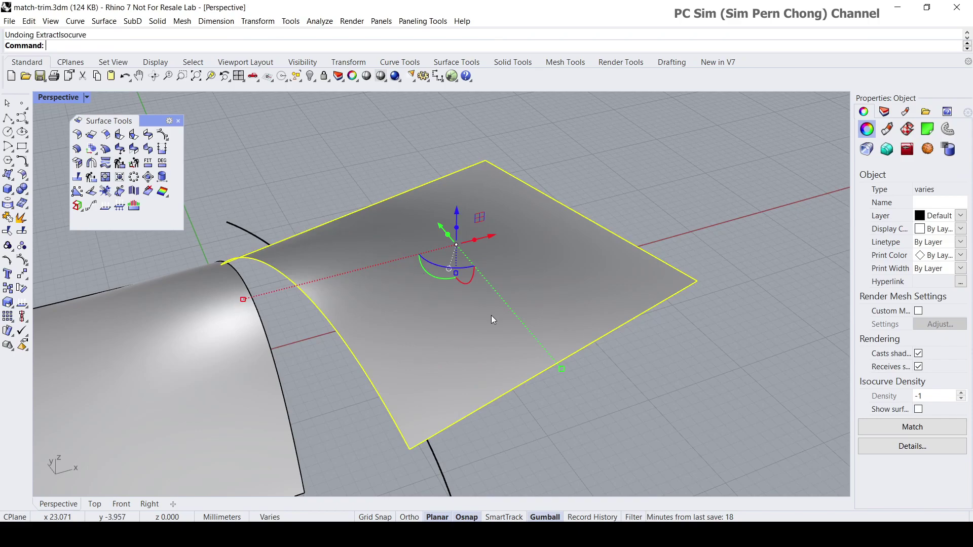
{"action": "key", "text": "Escape"}
{"action": "right_click_drag", "start_coordinate": [491, 315], "coordinate": [522, 294]}
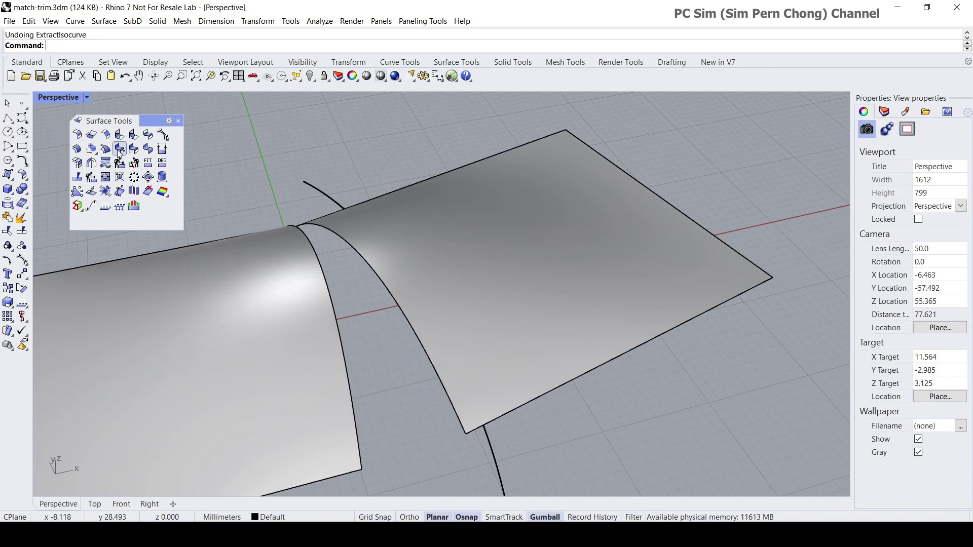
- Re-trim the flat surface with the arched curve and show its control points with F10
{"action": "left_click", "coordinate": [8, 231]}
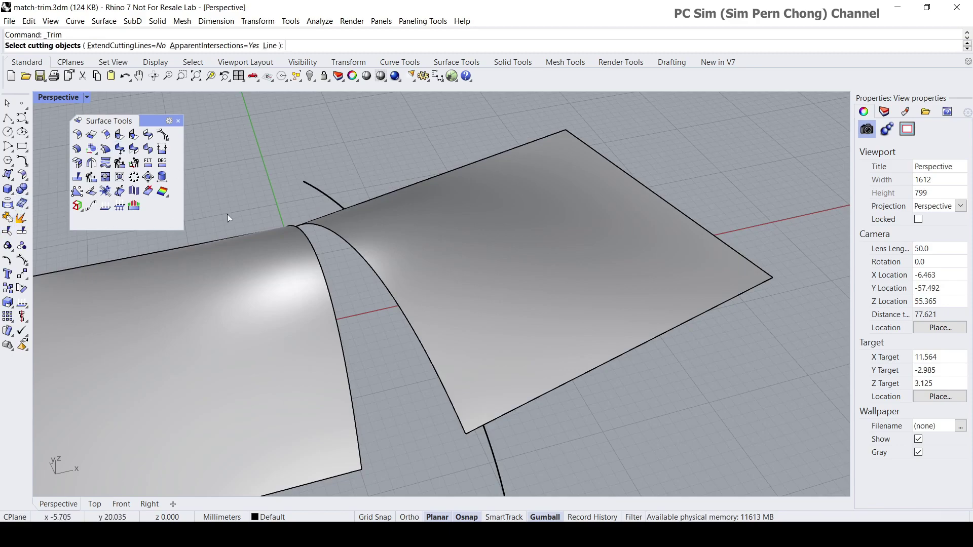
{"action": "left_click", "coordinate": [317, 192]}
{"action": "key", "text": "Return"}
{"action": "double_click", "coordinate": [56, 96]}
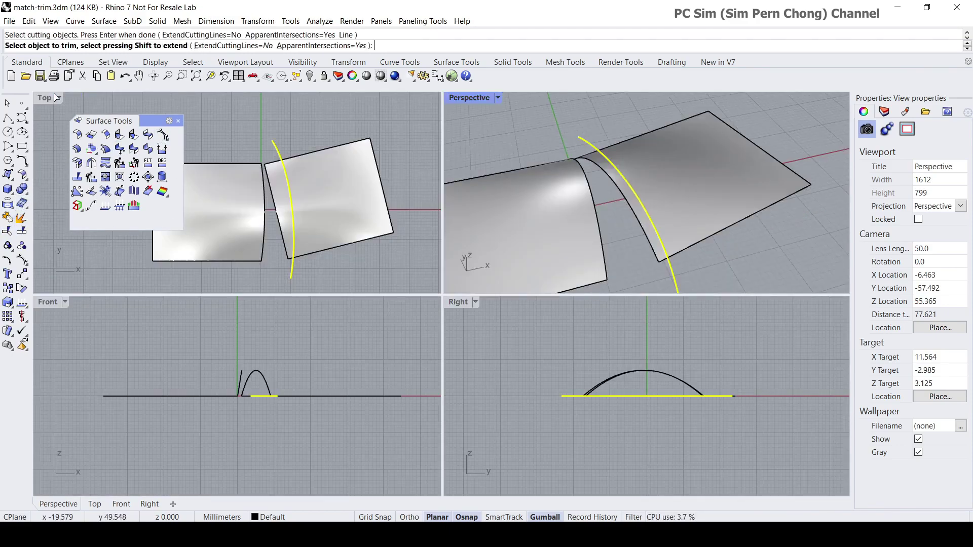
{"action": "left_click", "coordinate": [269, 169]}
{"action": "key", "text": "Return"}
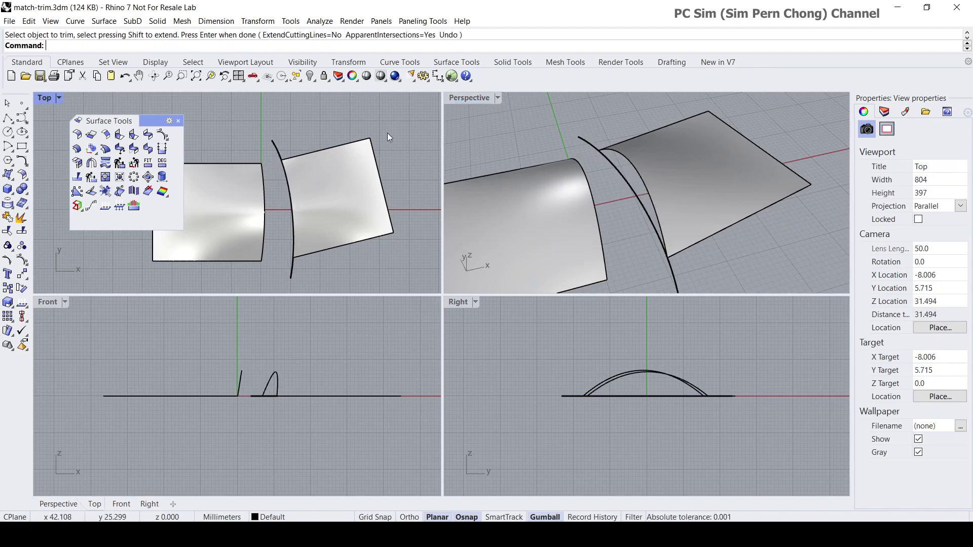
{"action": "double_click", "coordinate": [451, 99]}
{"action": "right_click_drag", "start_coordinate": [451, 99], "coordinate": [449, 220], "text": "shift"}
{"action": "left_click", "coordinate": [449, 220]}
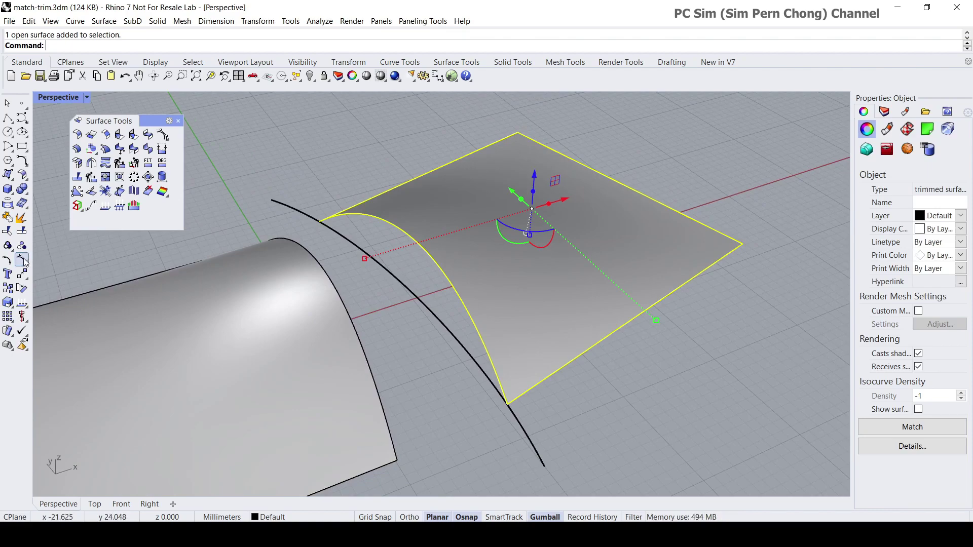
{"action": "key", "text": "F10"}
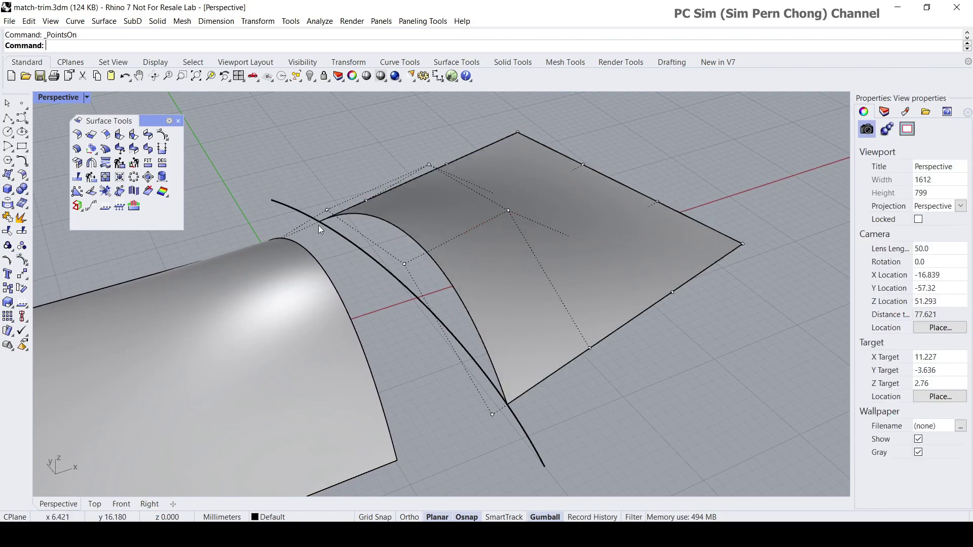
- Refit the flat surface's curved trimmed edge with DeleteInput=Yes, then orbit to inspect it
{"action": "left_click", "coordinate": [161, 151]}
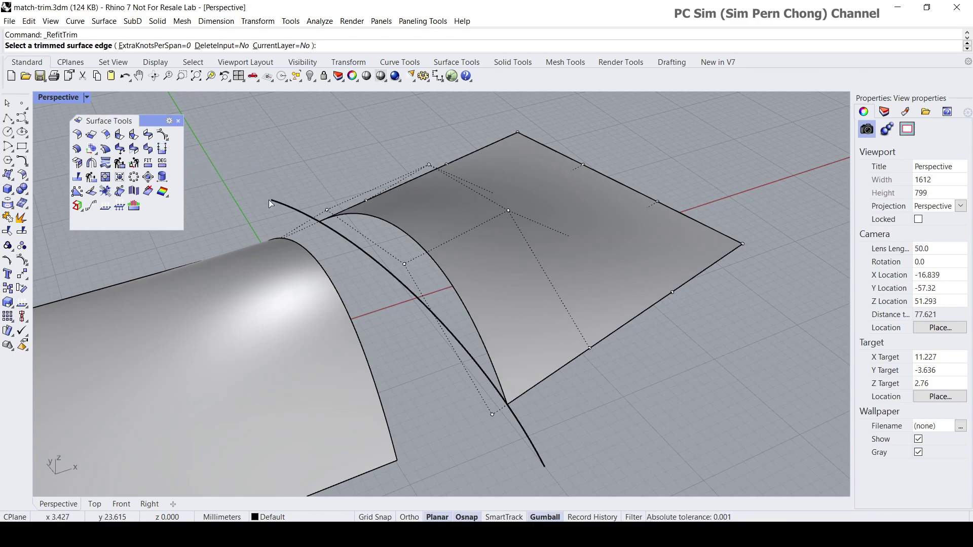
{"action": "scroll", "coordinate": [268, 199], "scroll_direction": "down", "scroll_amount": 2}
{"action": "right_click_drag", "start_coordinate": [269, 199], "coordinate": [277, 232], "text": "shift"}
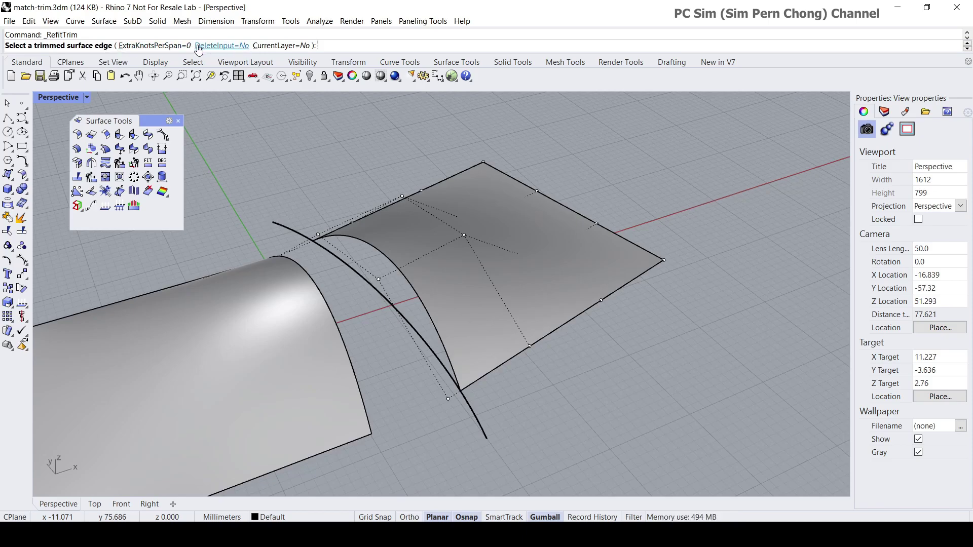
{"action": "left_click", "coordinate": [224, 47]}
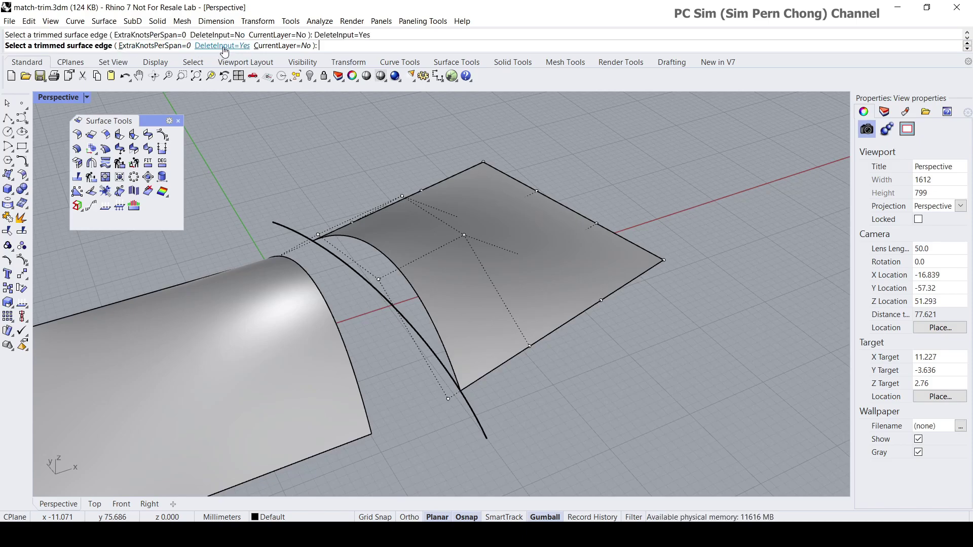
{"action": "left_click", "coordinate": [434, 320]}
{"action": "right_click_drag", "start_coordinate": [434, 320], "coordinate": [446, 304]}
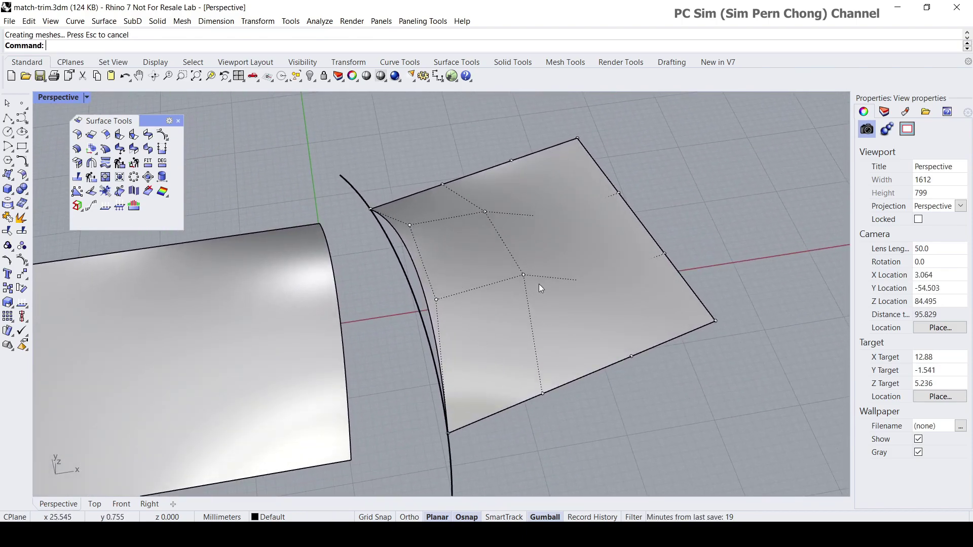
{"action": "right_click_drag", "start_coordinate": [523, 223], "coordinate": [544, 239]}
{"action": "scroll", "coordinate": [463, 257], "scroll_direction": "up", "scroll_amount": 4}
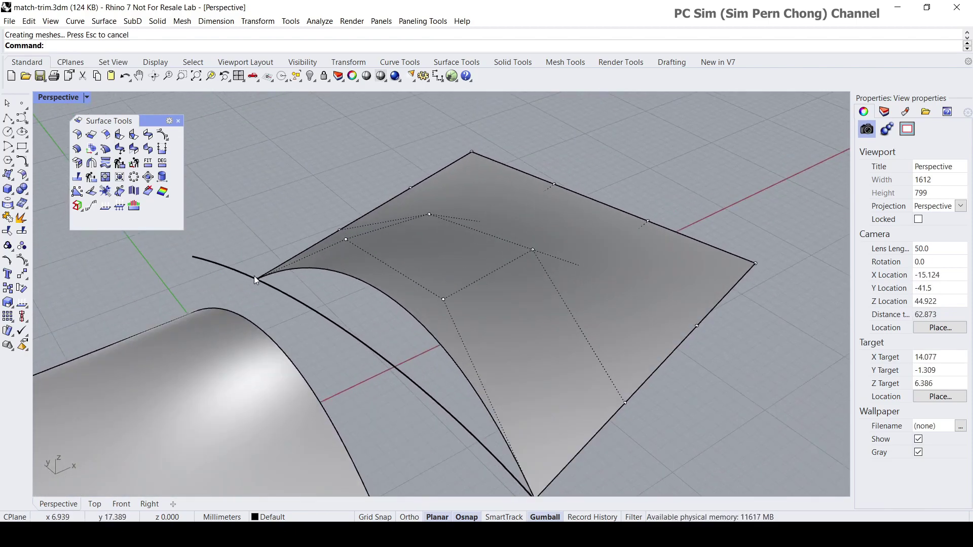
{"action": "scroll", "coordinate": [540, 395], "scroll_direction": "down", "scroll_amount": 4}
{"action": "right_click_drag", "start_coordinate": [554, 410], "coordinate": [445, 349]}
{"action": "scroll", "coordinate": [435, 342], "scroll_direction": "up", "scroll_amount": 4}
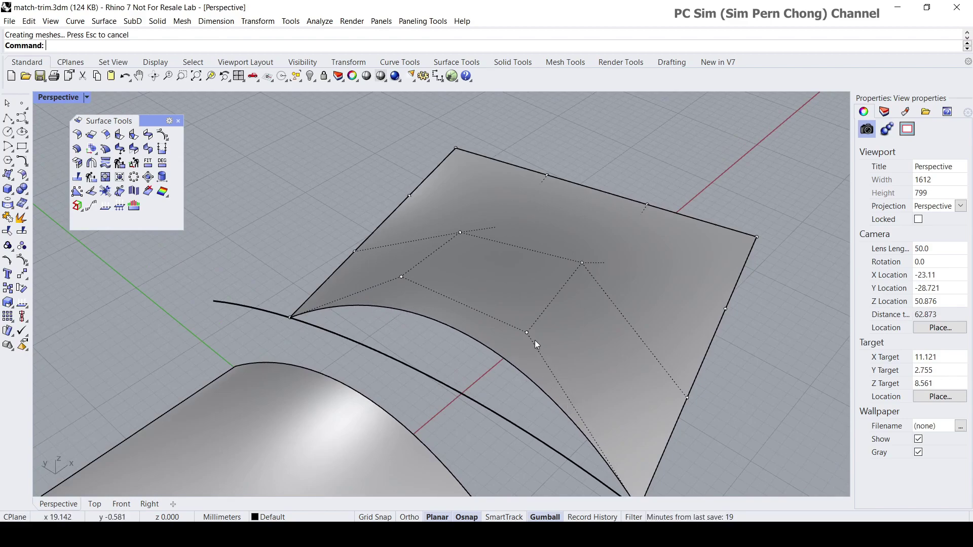
{"action": "right_click_drag", "start_coordinate": [366, 317], "coordinate": [339, 306]}
{"action": "scroll", "coordinate": [485, 351], "scroll_direction": "down", "scroll_amount": 4}
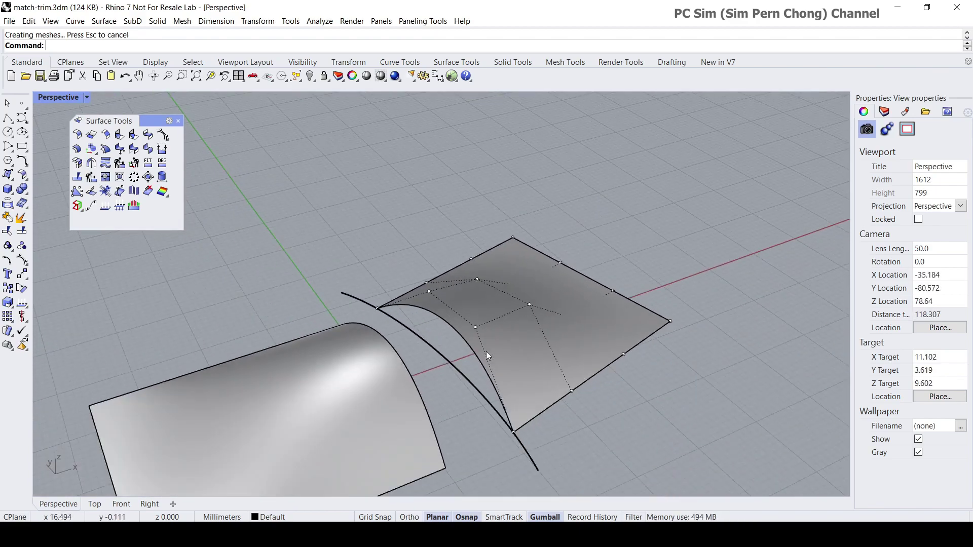
{"action": "right_click_drag", "start_coordinate": [486, 351], "coordinate": [453, 331]}
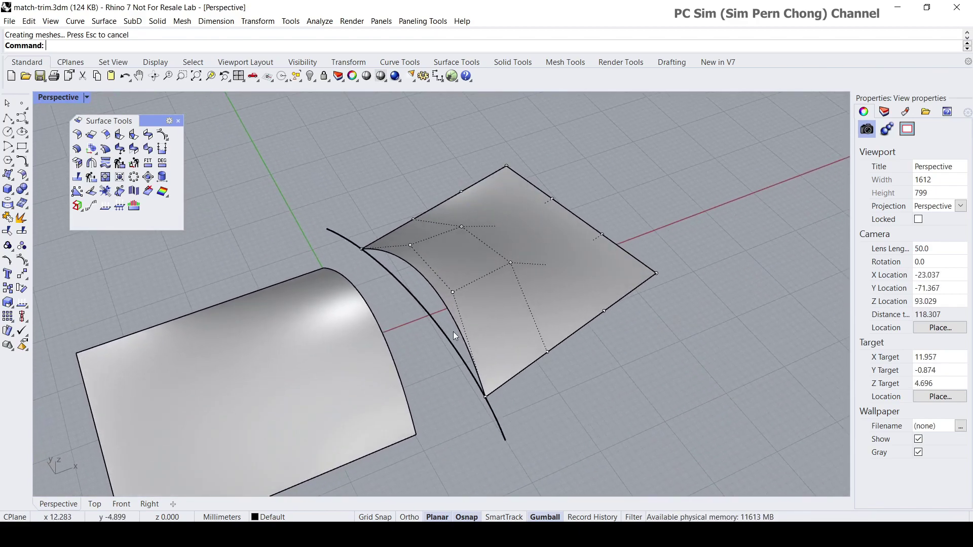
- Match the refit edge to the arched surface's edge with Curvature continuity, then orbit to check the seam
{"action": "left_click", "coordinate": [134, 149]}
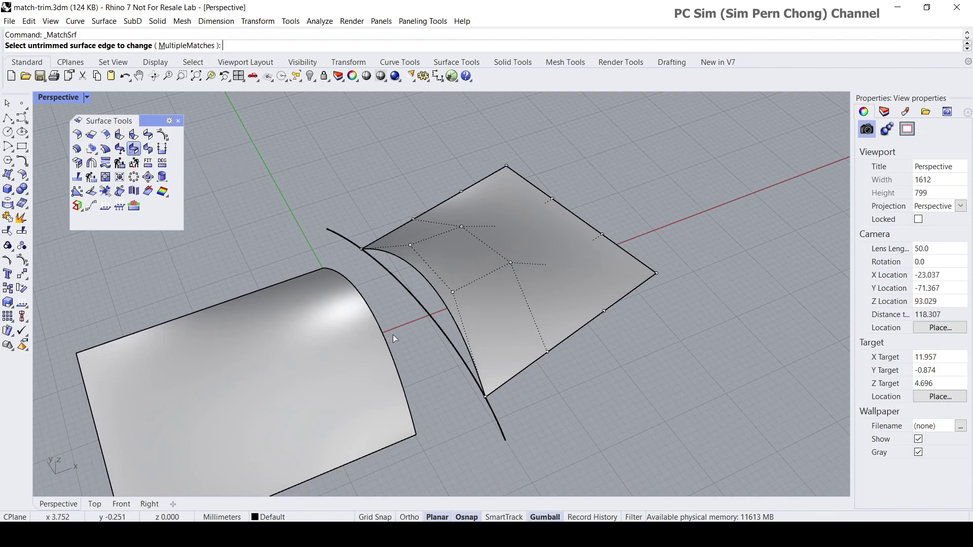
{"action": "left_click", "coordinate": [466, 349]}
{"action": "left_click", "coordinate": [409, 406]}
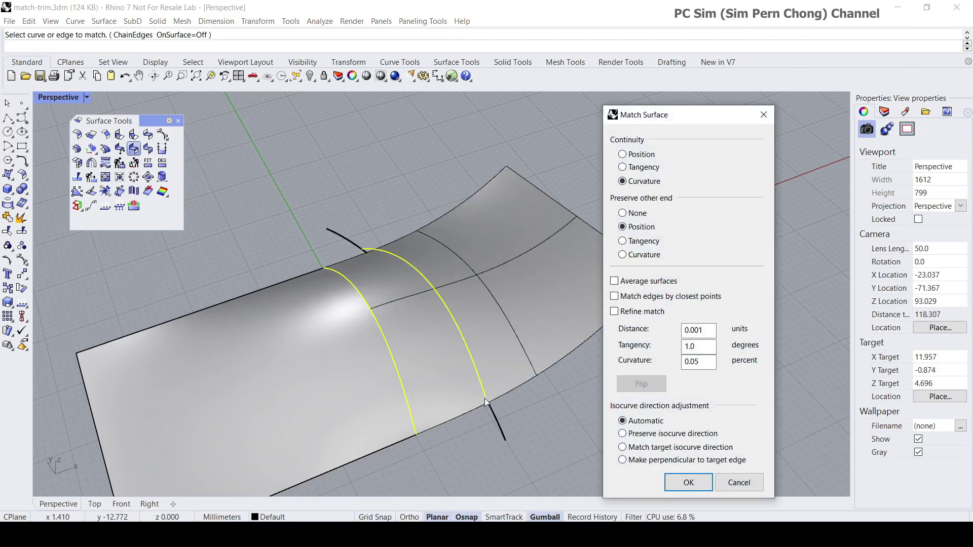
{"action": "right_click_drag", "start_coordinate": [411, 407], "coordinate": [467, 388]}
{"action": "left_click", "coordinate": [676, 478]}
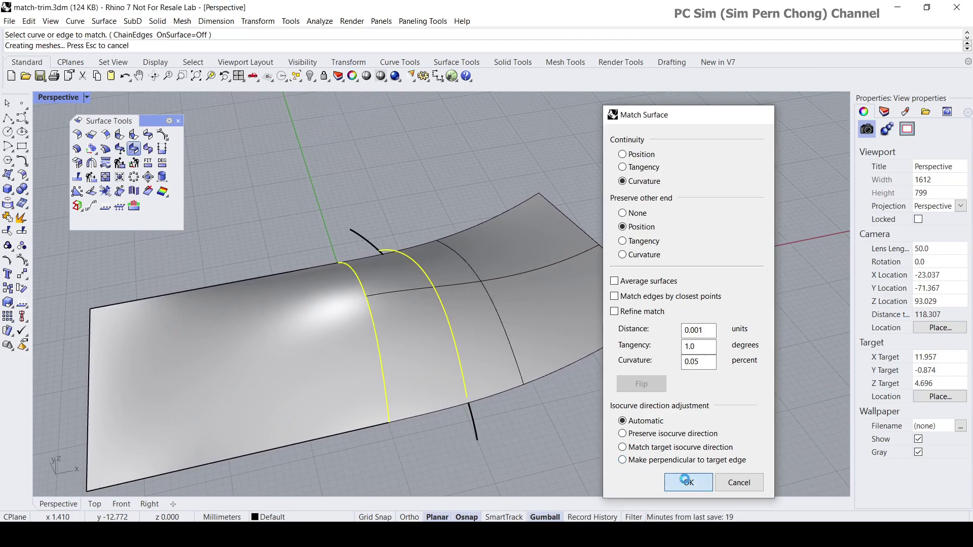
{"action": "right_click_drag", "start_coordinate": [530, 387], "coordinate": [507, 357]}
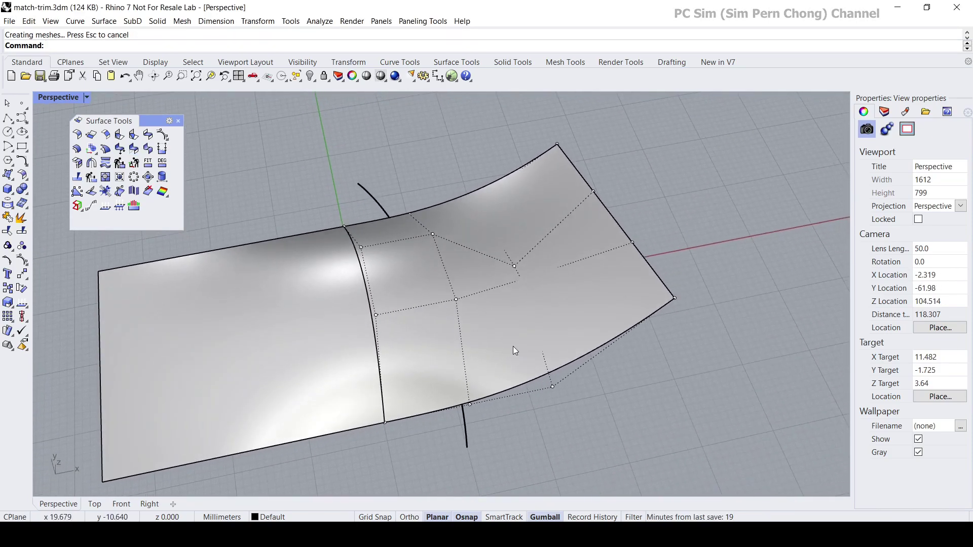
{"action": "scroll", "coordinate": [399, 303], "scroll_direction": "up", "scroll_amount": 4}
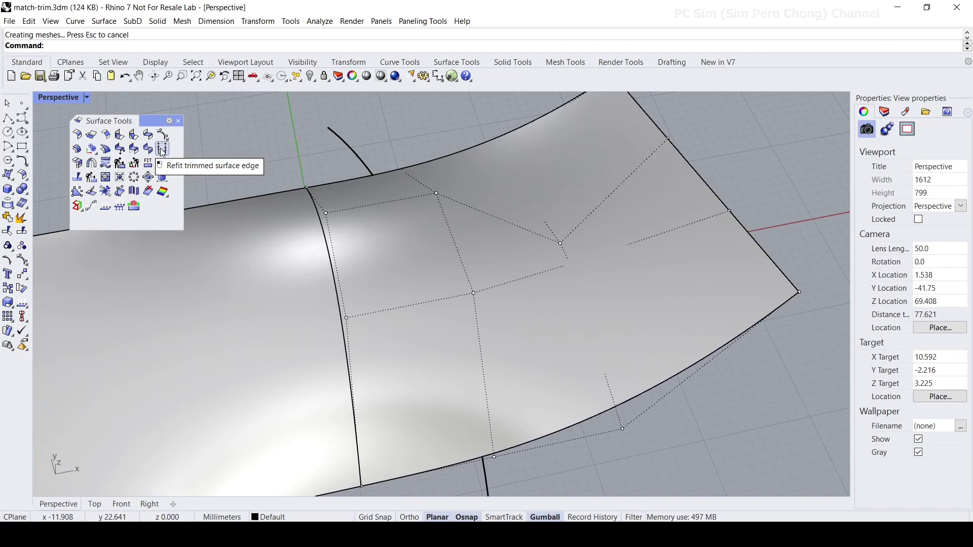
{"action": "right_click_drag", "start_coordinate": [254, 229], "coordinate": [334, 336], "text": "shift"}
{"action": "scroll", "coordinate": [334, 335], "scroll_direction": "down", "scroll_amount": 5}
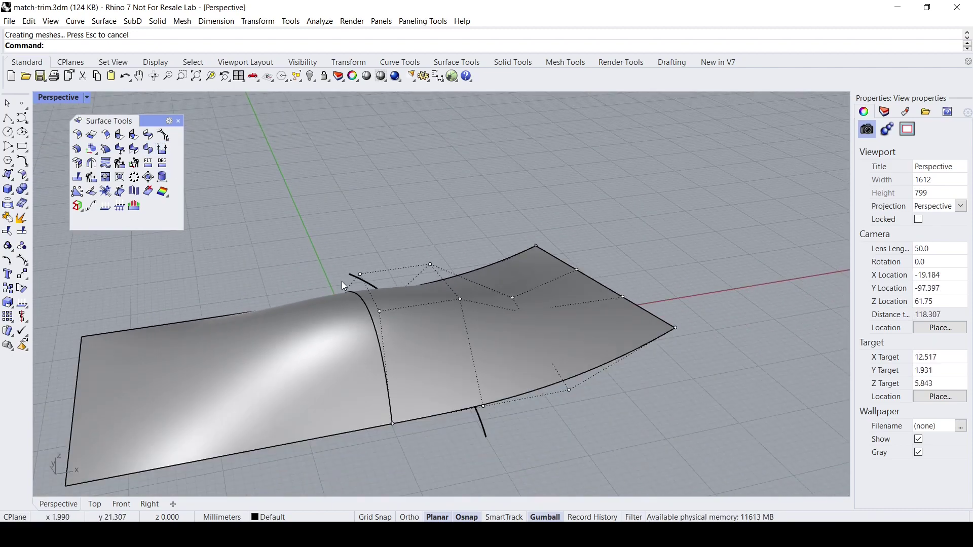
{"action": "right_click_drag", "start_coordinate": [341, 281], "coordinate": [356, 263]}
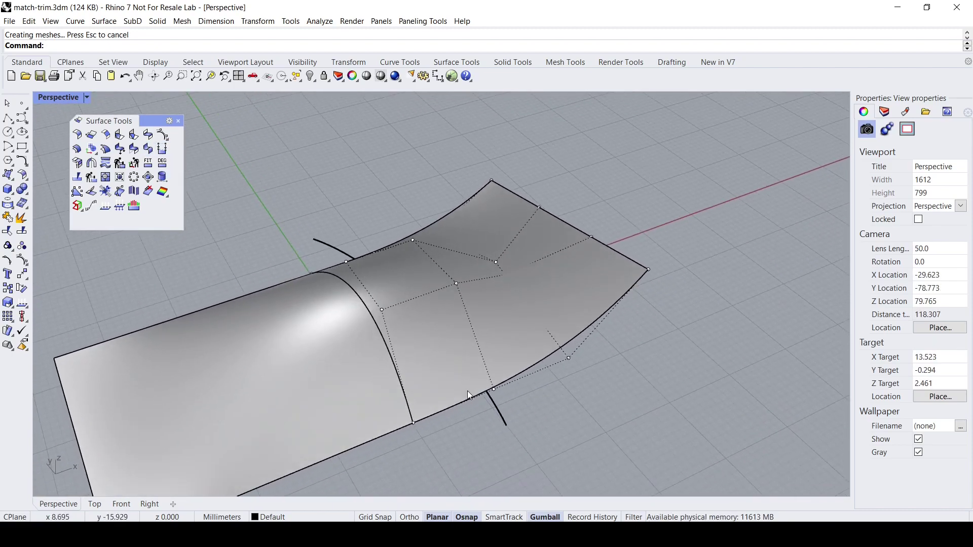
{"action": "right_click_drag", "start_coordinate": [467, 390], "coordinate": [384, 306]}
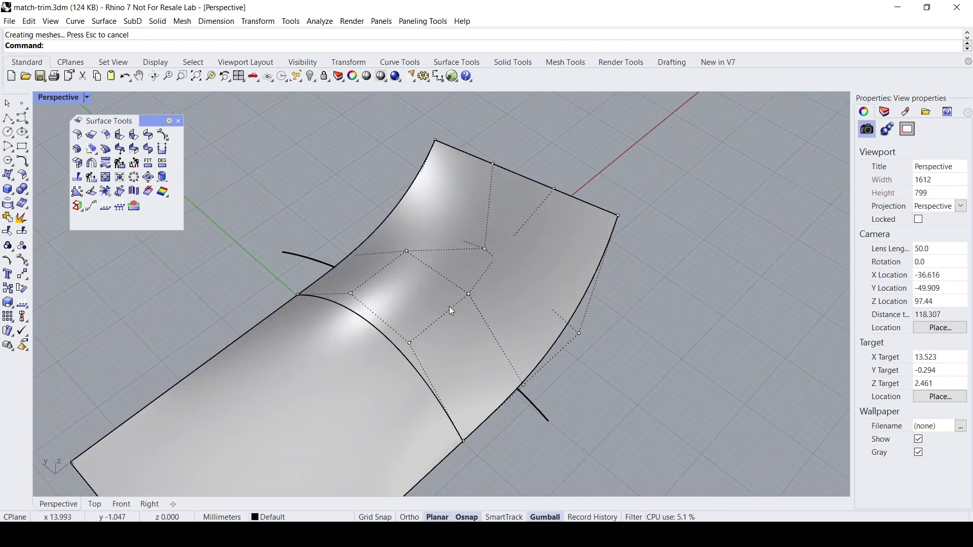
{"action": "right_click_drag", "start_coordinate": [495, 365], "coordinate": [397, 238]}
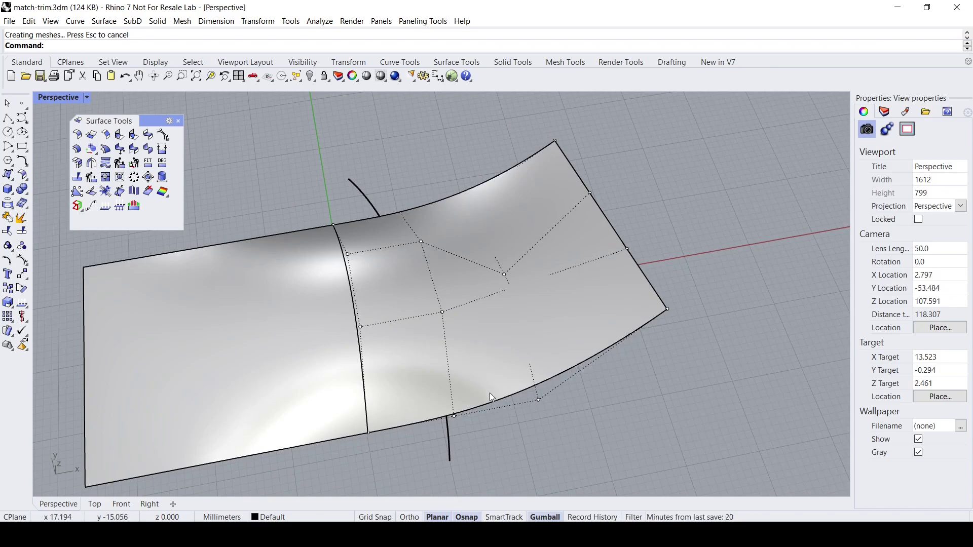
{"action": "right_click_drag", "start_coordinate": [489, 393], "coordinate": [524, 357]}
{"action": "scroll", "coordinate": [447, 310], "scroll_direction": "up", "scroll_amount": 4}
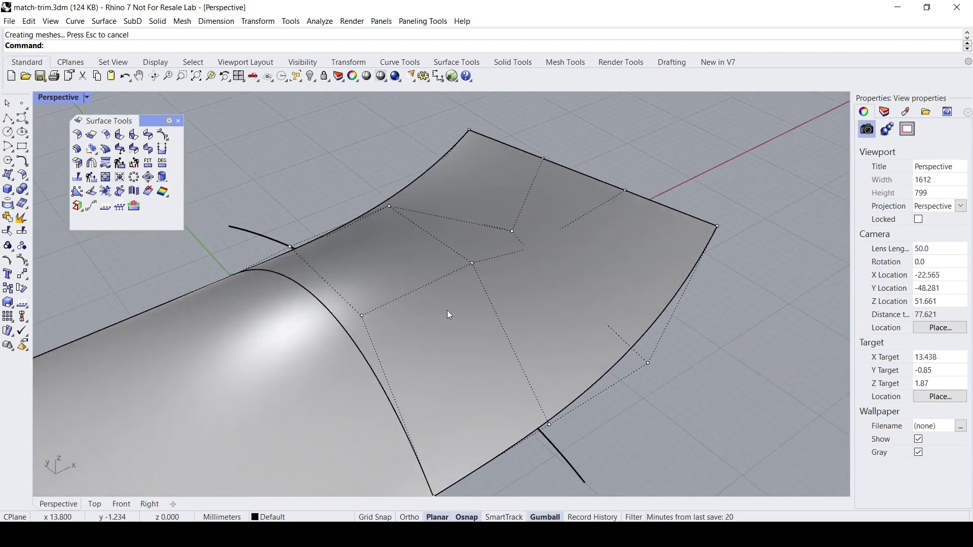
{"action": "scroll", "coordinate": [446, 310], "scroll_direction": "down", "scroll_amount": 3}
{"action": "scroll", "coordinate": [446, 310], "scroll_direction": "down", "scroll_amount": 3}
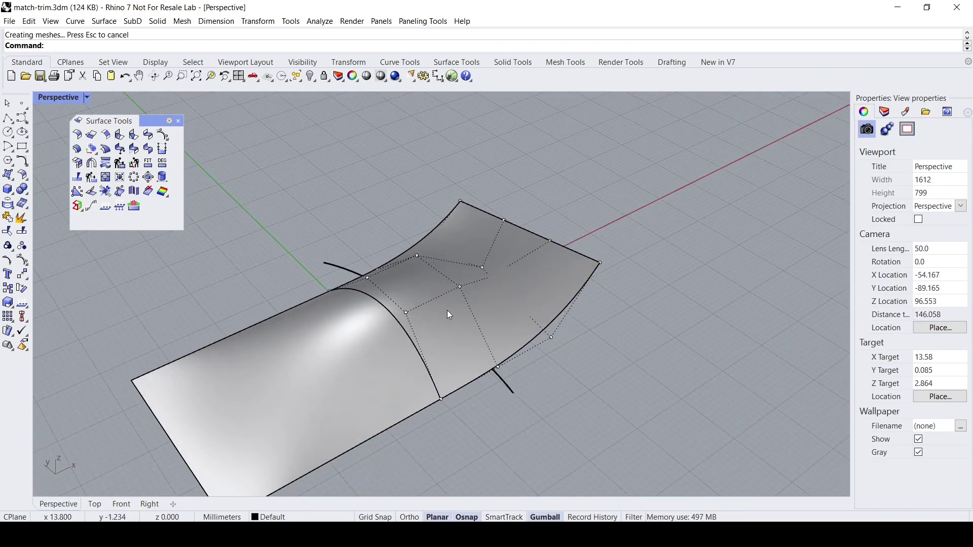
{"action": "right_click_drag", "start_coordinate": [447, 310], "coordinate": [485, 287], "text": "shift"}
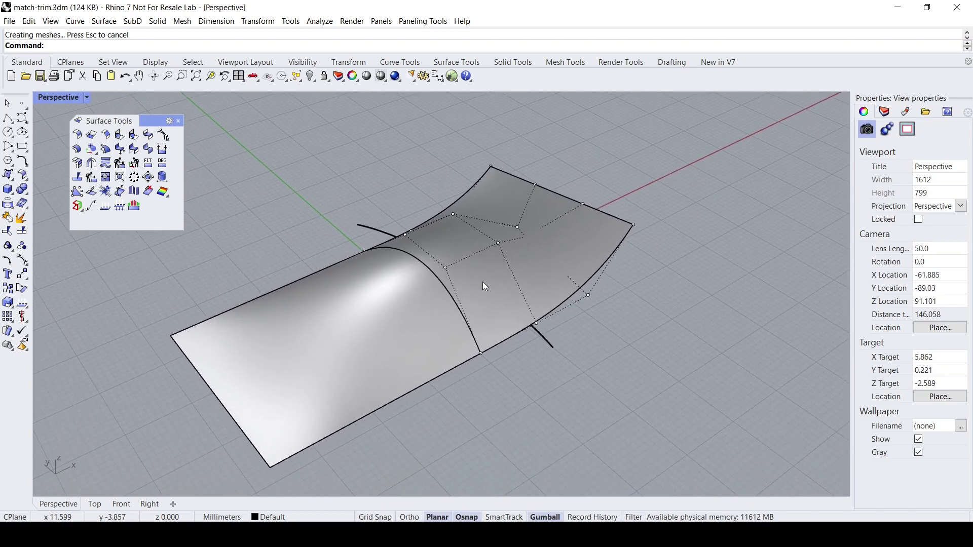